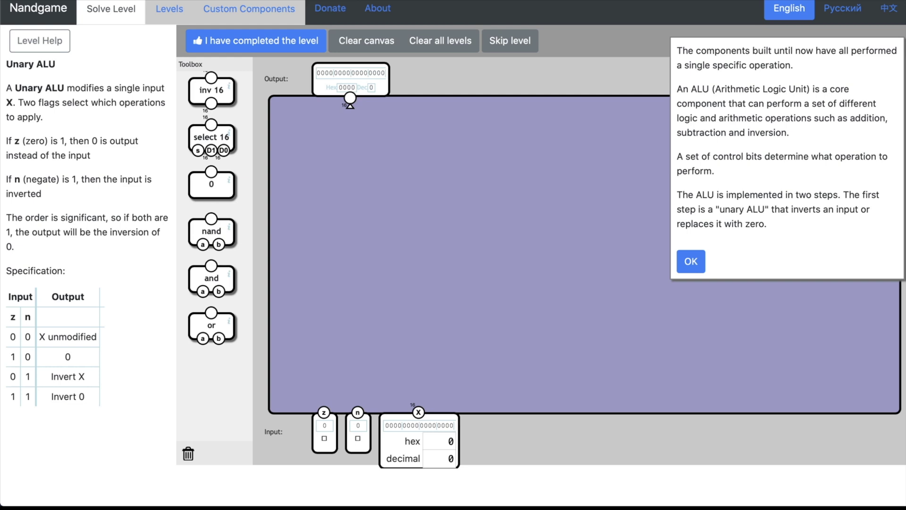
- Open the Levels overview, which shows Unary ALU as the next available level
{"action": "left_click", "coordinate": [169, 7]}
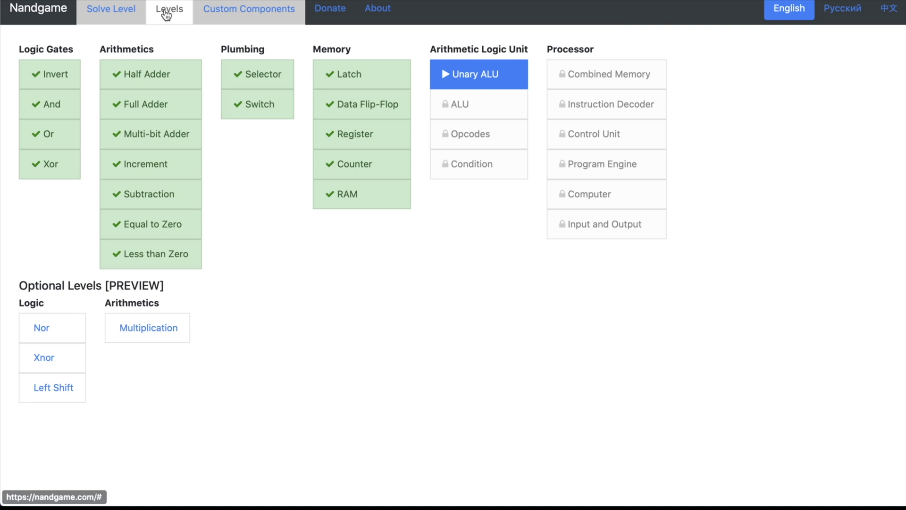
- Return to the Unary ALU level workspace with its ALU introduction showing
{"action": "left_click", "coordinate": [115, 9]}
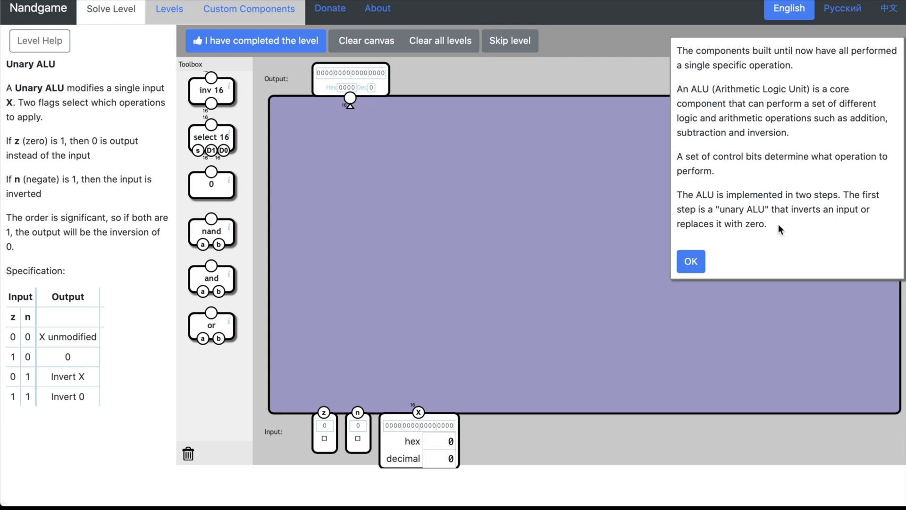
- Read and close the Unary ALU introduction
{"action": "left_click_drag", "start_coordinate": [778, 225], "coordinate": [674, 229]}
{"action": "left_click", "coordinate": [654, 190]}
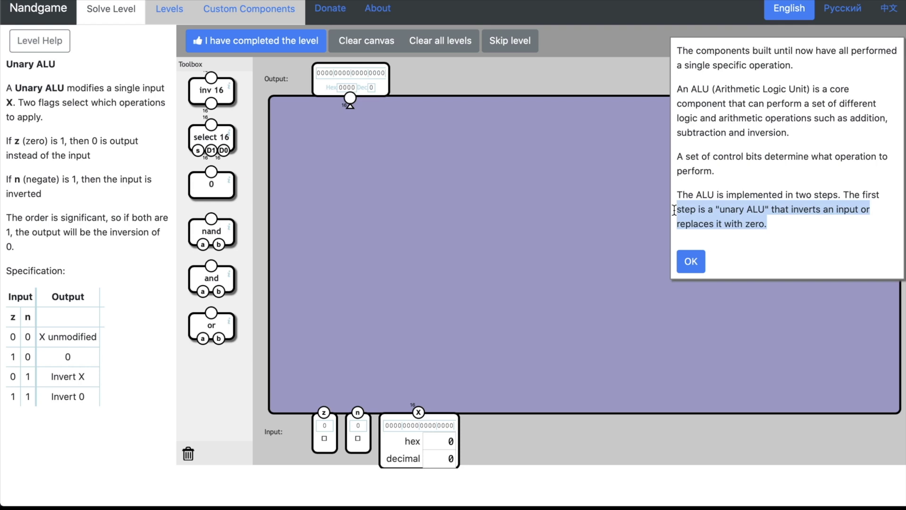
{"action": "left_click", "coordinate": [691, 261]}
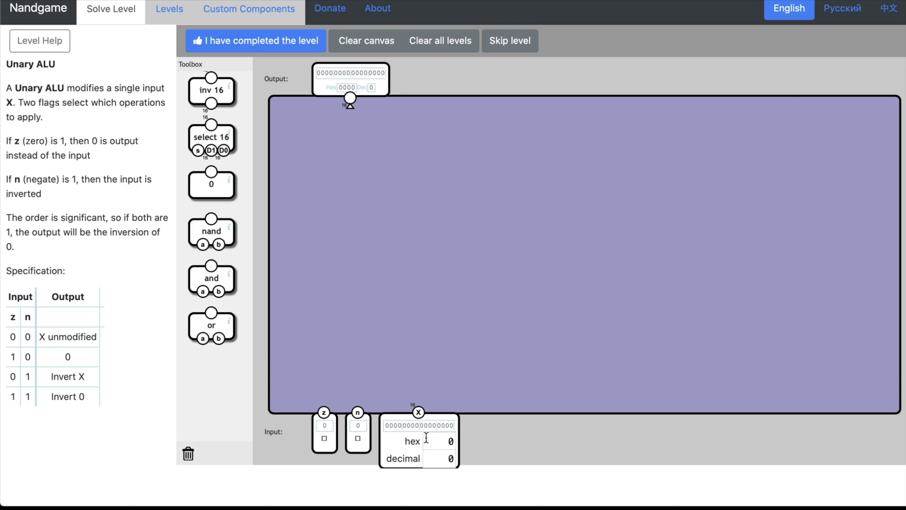
- Set input X to 55 (hex 37) in its decimal field
{"action": "left_click_drag", "start_coordinate": [427, 440], "coordinate": [463, 445]}
{"action": "left_click", "coordinate": [450, 458]}
{"action": "type", "text": "55"}
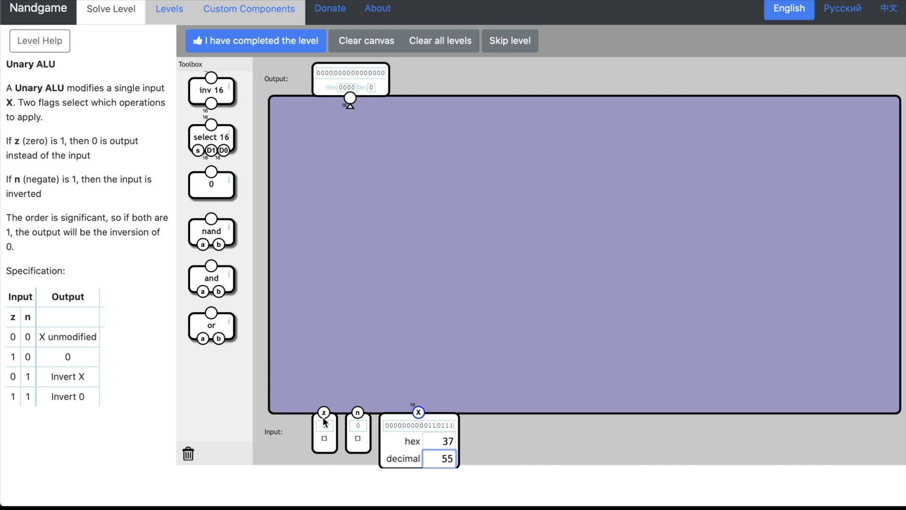
- Place a constant 0 component toward the lower left of the canvas
{"action": "left_click_drag", "start_coordinate": [213, 196], "coordinate": [344, 260]}
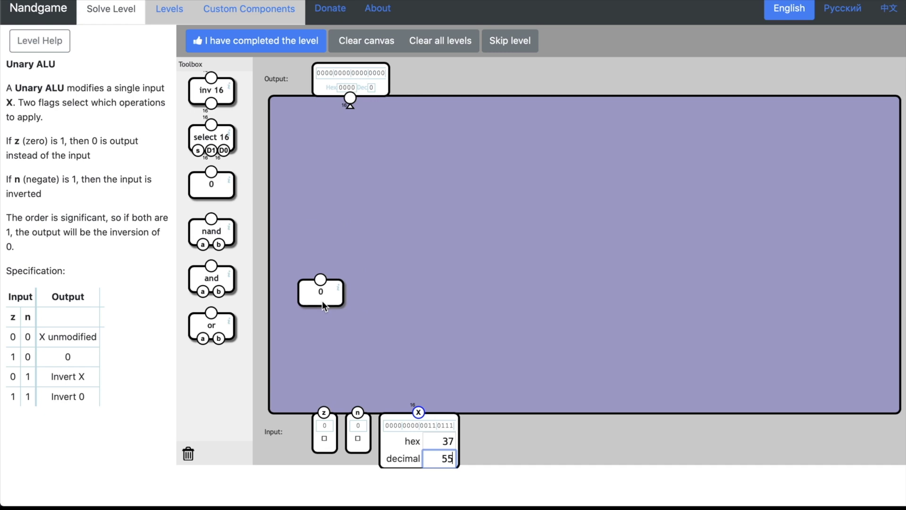
{"action": "left_click_drag", "start_coordinate": [321, 301], "coordinate": [310, 318]}
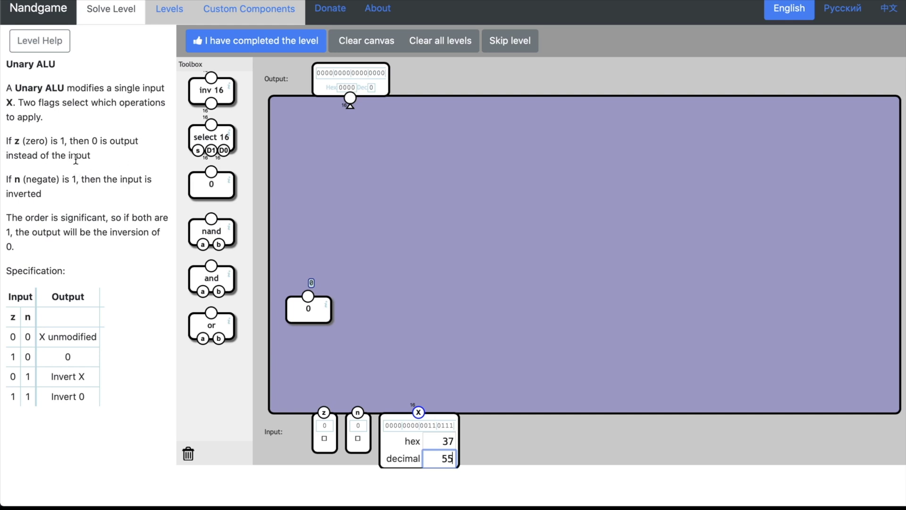
{"action": "left_click_drag", "start_coordinate": [60, 194], "coordinate": [8, 179]}
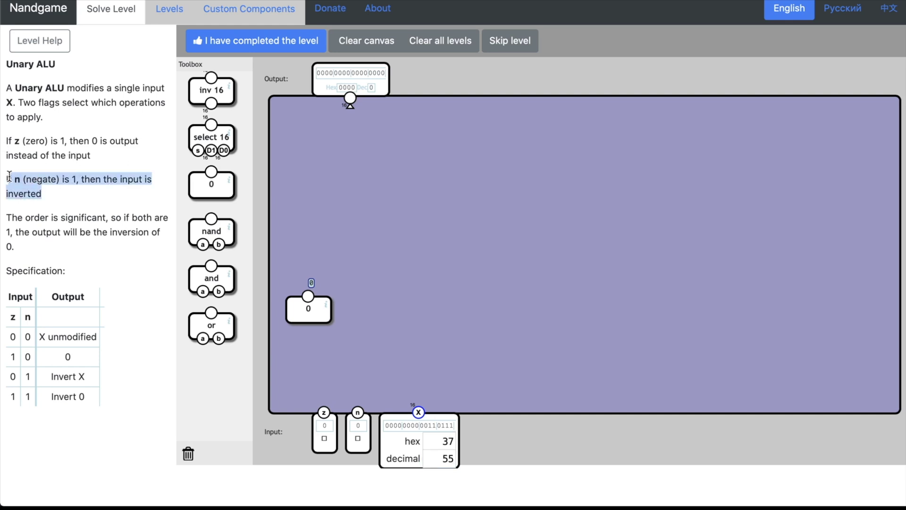
{"action": "left_click", "coordinate": [44, 188]}
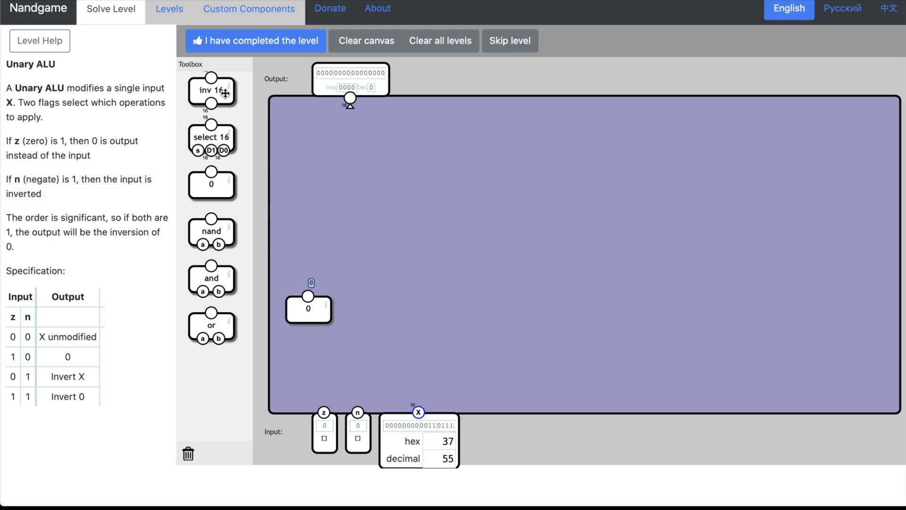
- Add an inv 16 gate and position it near the top of the canvas
{"action": "left_click_drag", "start_coordinate": [228, 96], "coordinate": [574, 303]}
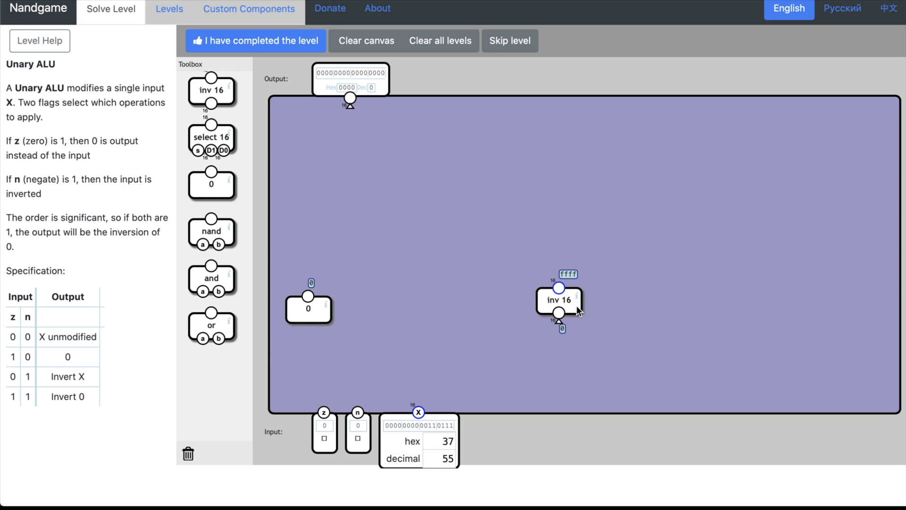
{"action": "left_click_drag", "start_coordinate": [579, 303], "coordinate": [569, 207]}
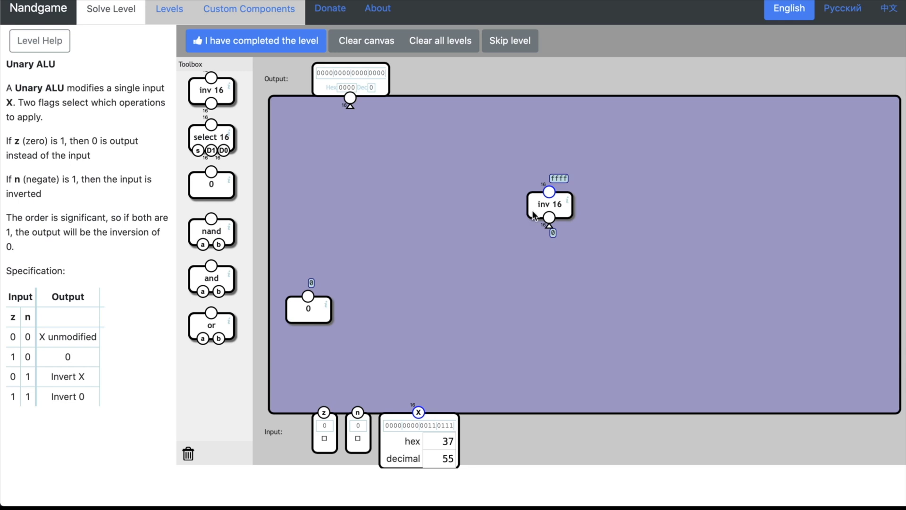
{"action": "left_click_drag", "start_coordinate": [533, 215], "coordinate": [471, 158]}
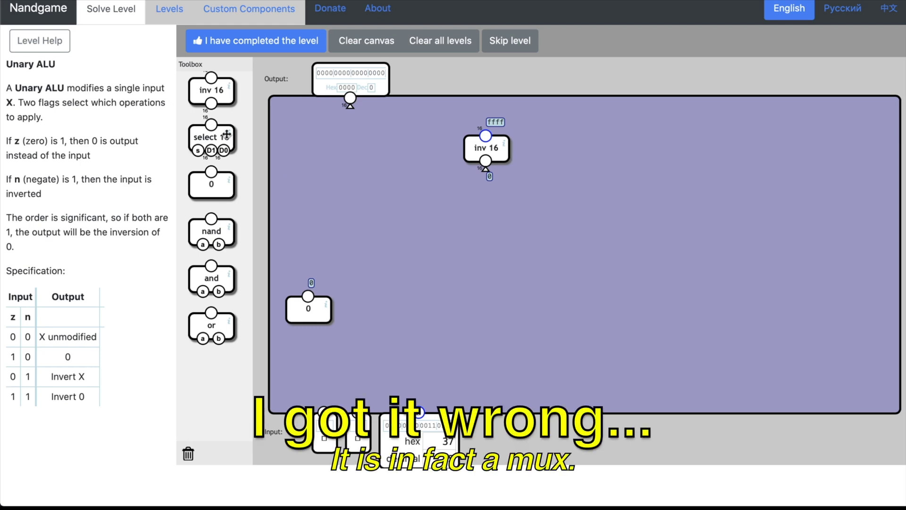
- Add two select 16 units, wire the upper one's s to n, and arrange the parts
{"action": "left_click_drag", "start_coordinate": [226, 135], "coordinate": [477, 201]}
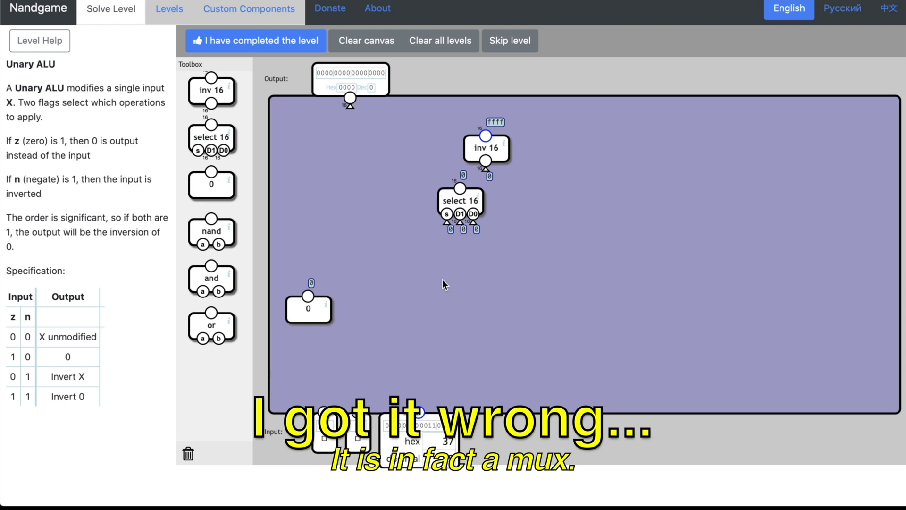
{"action": "left_click_drag", "start_coordinate": [232, 147], "coordinate": [331, 254]}
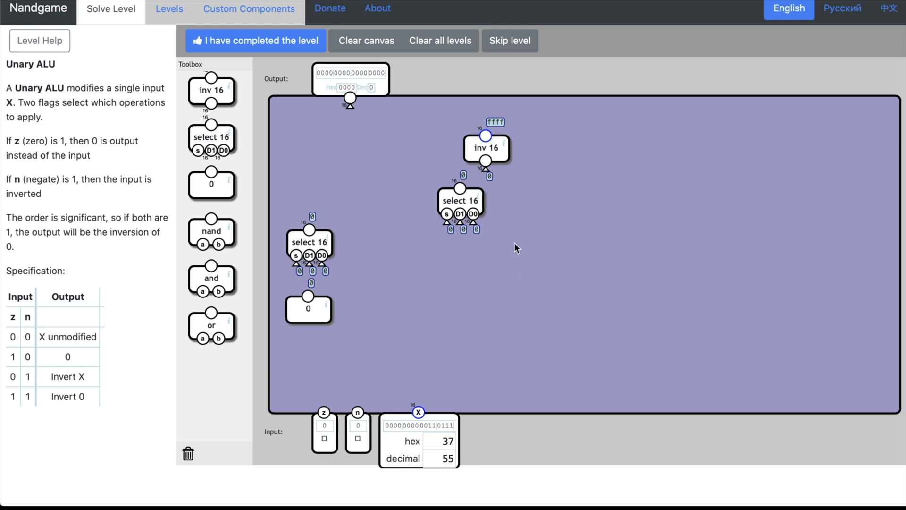
{"action": "left_click_drag", "start_coordinate": [448, 225], "coordinate": [358, 413]}
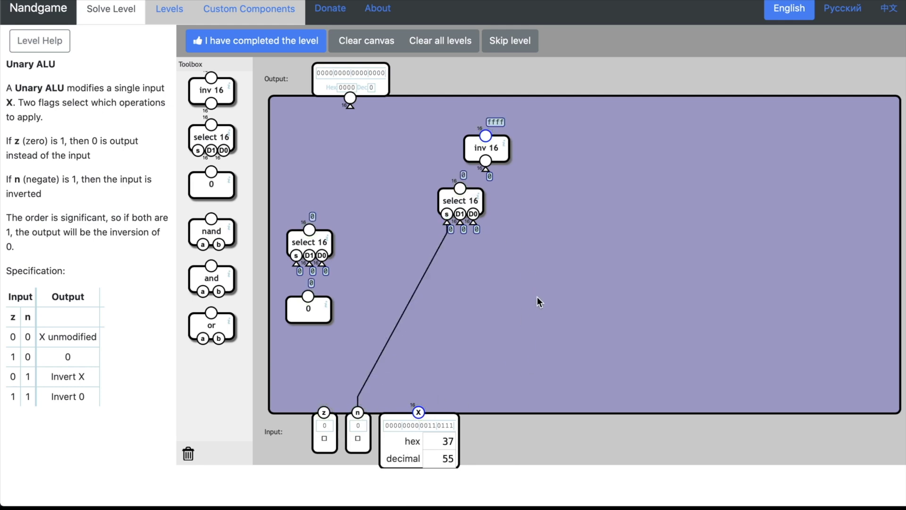
{"action": "left_click_drag", "start_coordinate": [471, 201], "coordinate": [438, 142]}
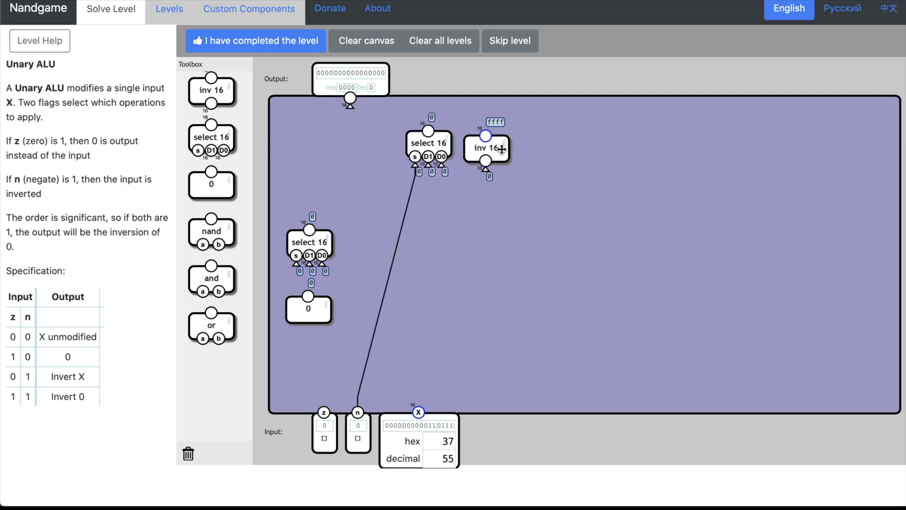
{"action": "left_click_drag", "start_coordinate": [502, 149], "coordinate": [509, 208]}
{"action": "left_click_drag", "start_coordinate": [417, 147], "coordinate": [340, 148]}
- Wire the upper select 16 to the circuit output and the inv 16 output to its D1
{"action": "left_click_drag", "start_coordinate": [350, 102], "coordinate": [352, 132]}
{"action": "left_click_drag", "start_coordinate": [480, 210], "coordinate": [462, 186]}
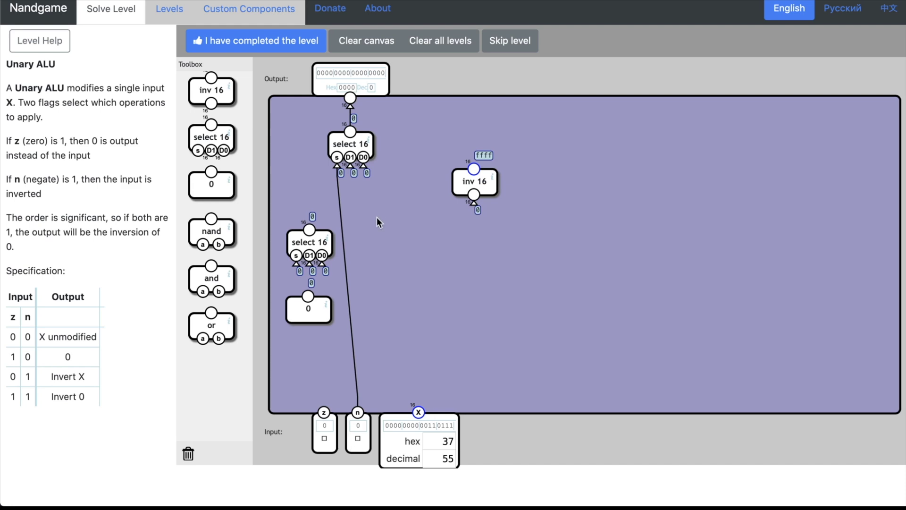
{"action": "left_click_drag", "start_coordinate": [348, 168], "coordinate": [370, 202]}
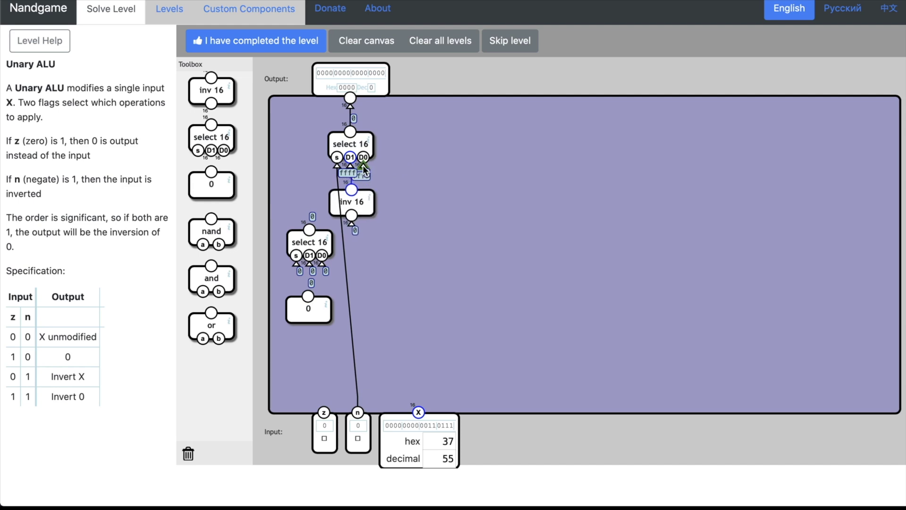
{"action": "left_click_drag", "start_coordinate": [363, 165], "coordinate": [448, 151]}
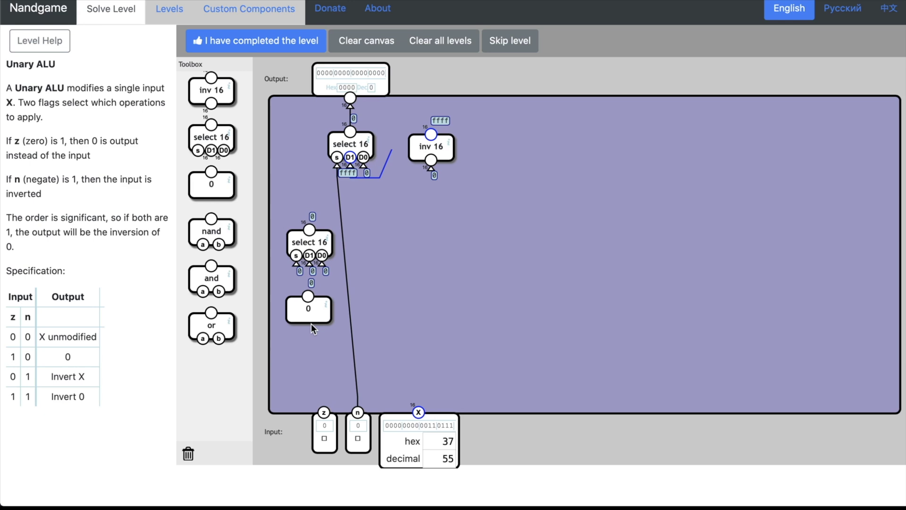
- Wire the lower select 16: s to z, D0 to X, and the 0 constant to D1
{"action": "left_click_drag", "start_coordinate": [306, 319], "coordinate": [577, 290]}
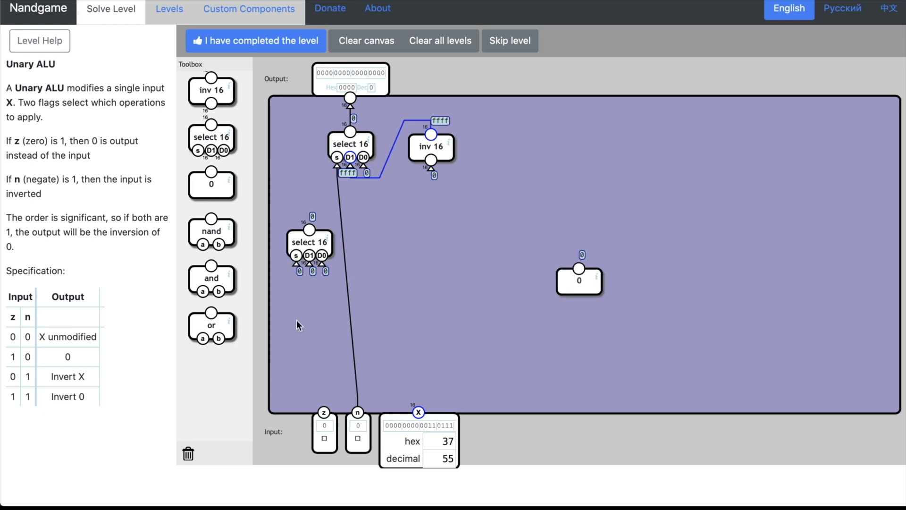
{"action": "left_click_drag", "start_coordinate": [294, 266], "coordinate": [323, 409]}
{"action": "left_click_drag", "start_coordinate": [318, 241], "coordinate": [321, 293]}
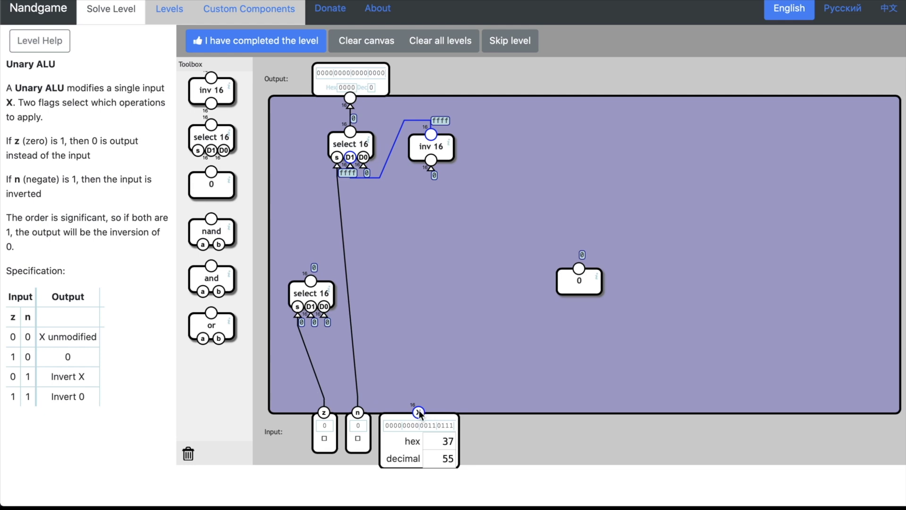
{"action": "left_click_drag", "start_coordinate": [326, 314], "coordinate": [421, 412]}
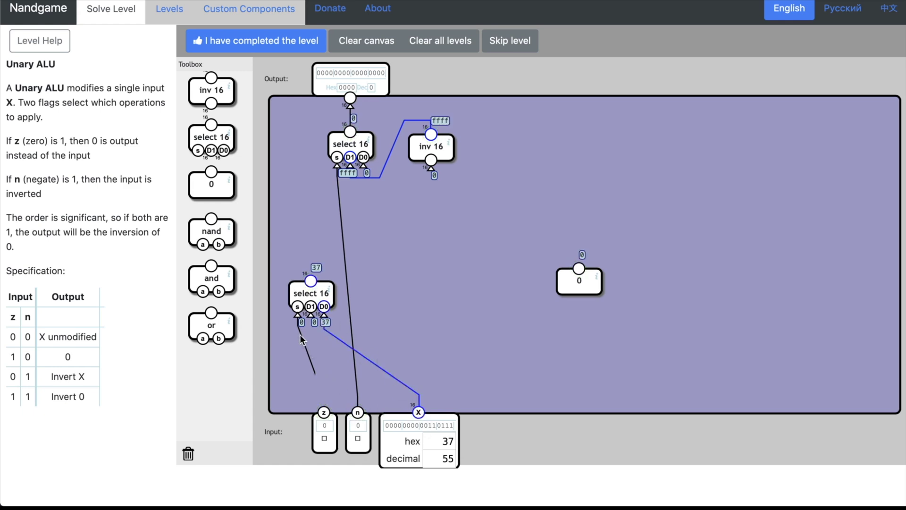
{"action": "left_click_drag", "start_coordinate": [564, 290], "coordinate": [307, 378]}
{"action": "left_click_drag", "start_coordinate": [310, 307], "coordinate": [323, 363]}
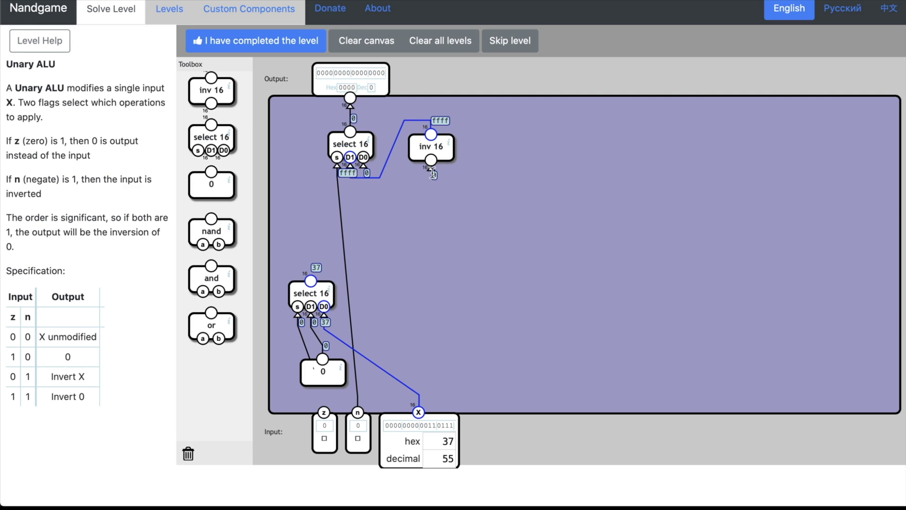
- Route the lower select's output into the upper select's D0 and the inv 16 input
{"action": "left_click_drag", "start_coordinate": [431, 169], "coordinate": [426, 172]}
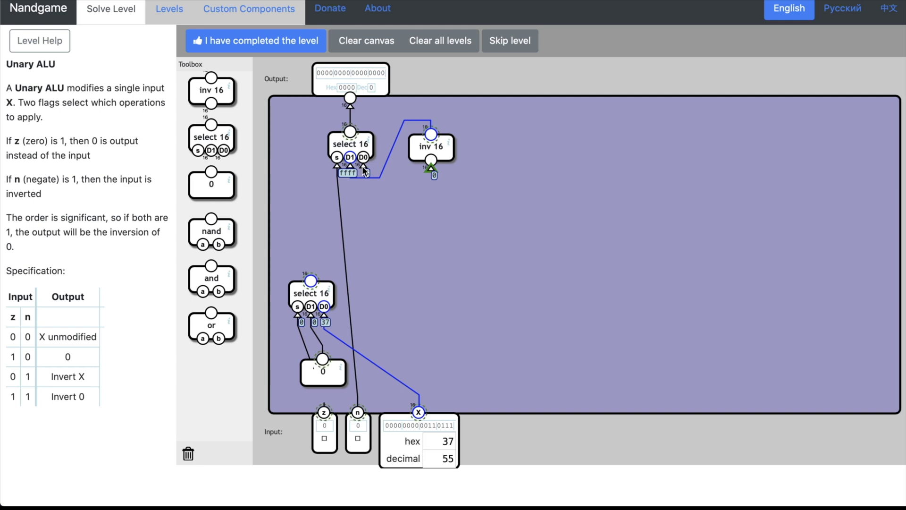
{"action": "left_click_drag", "start_coordinate": [365, 171], "coordinate": [311, 282]}
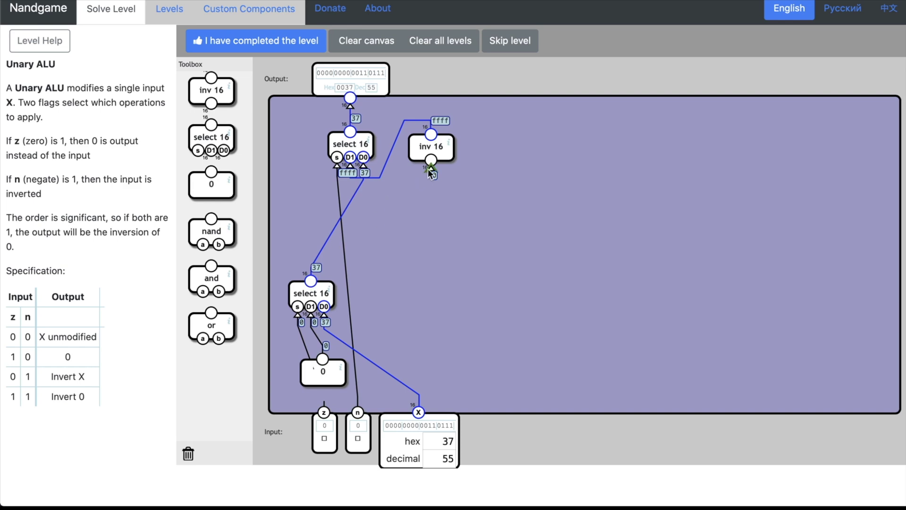
{"action": "left_click_drag", "start_coordinate": [429, 169], "coordinate": [414, 265]}
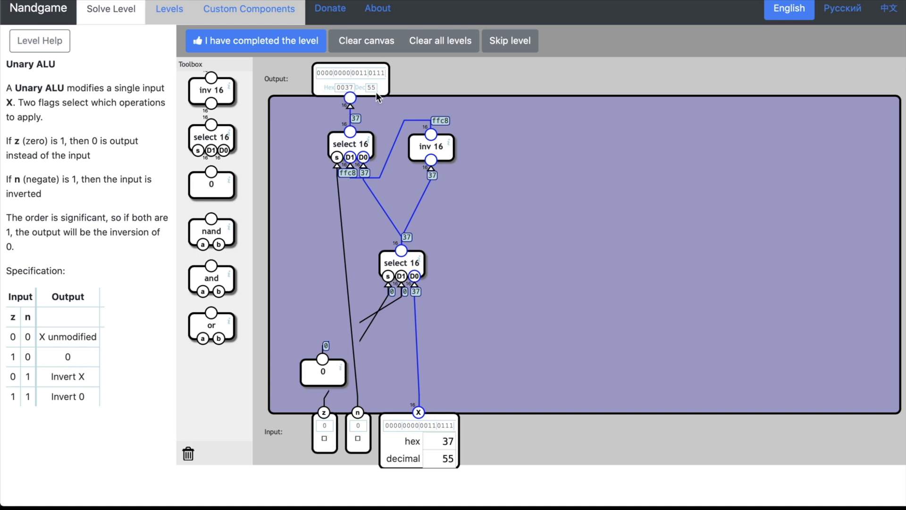
- Set X to 128 and turn on n and z, so the output reads ffff (-1)
{"action": "left_click", "coordinate": [324, 439]}
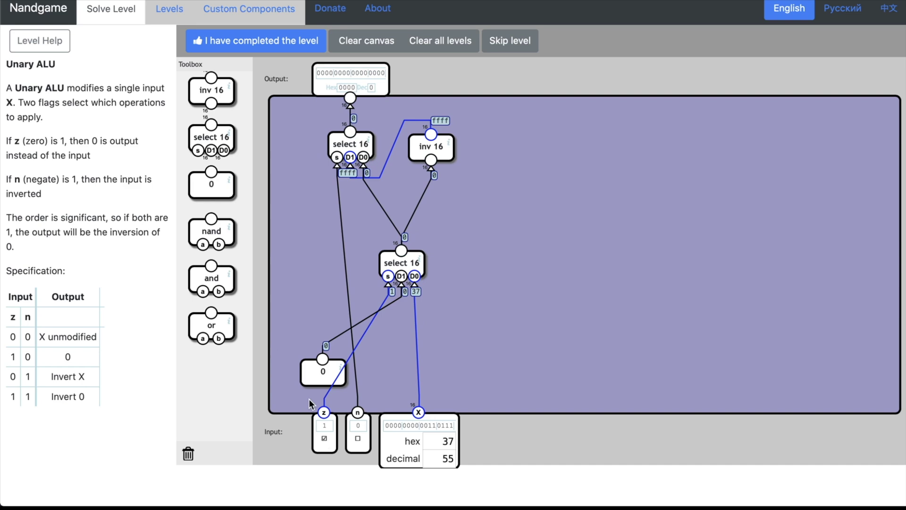
{"action": "left_click", "coordinate": [324, 439]}
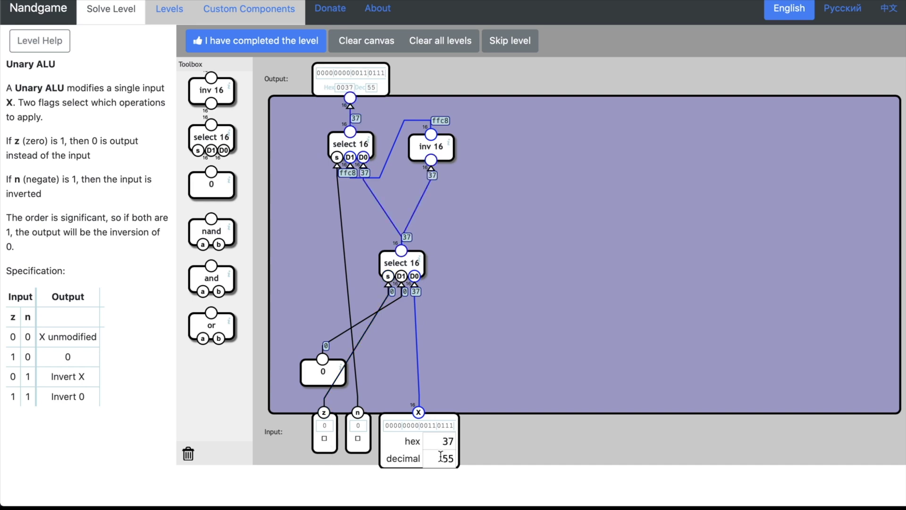
{"action": "double_click", "coordinate": [441, 456]}
{"action": "type", "text": "128"}
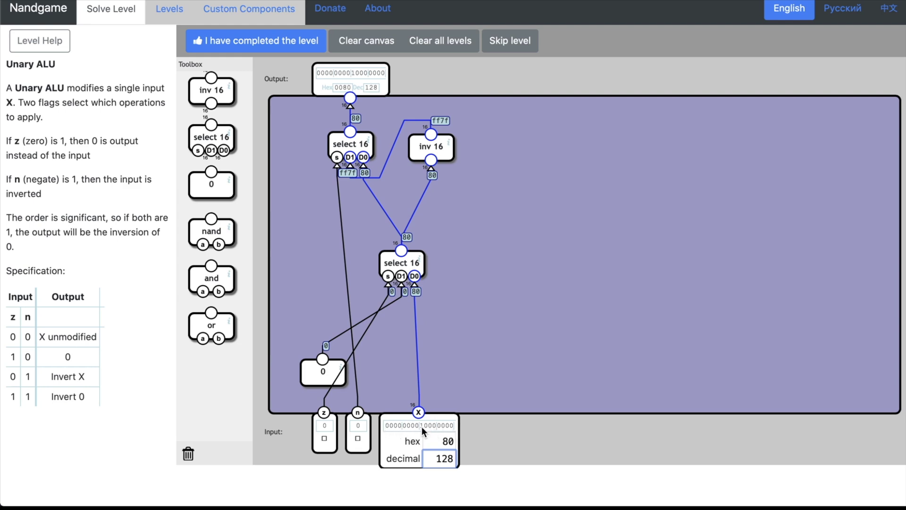
{"action": "left_click", "coordinate": [358, 439]}
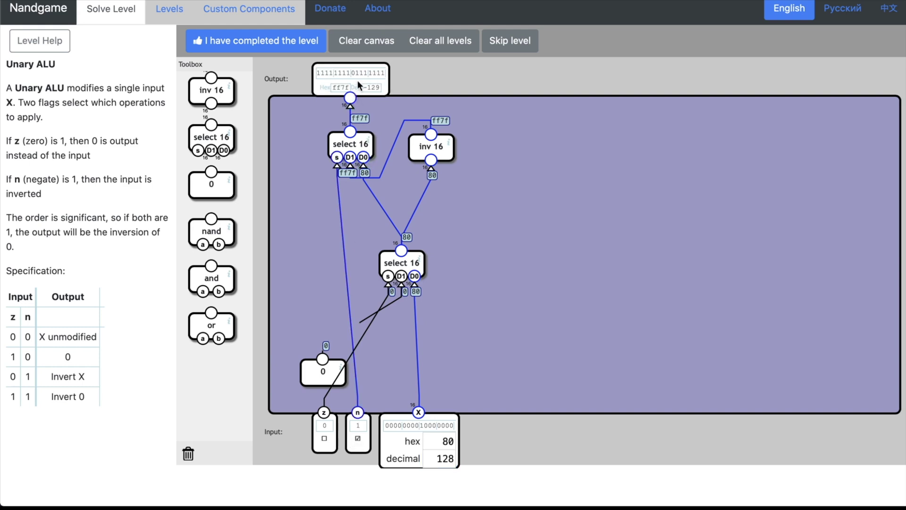
{"action": "left_click", "coordinate": [324, 439]}
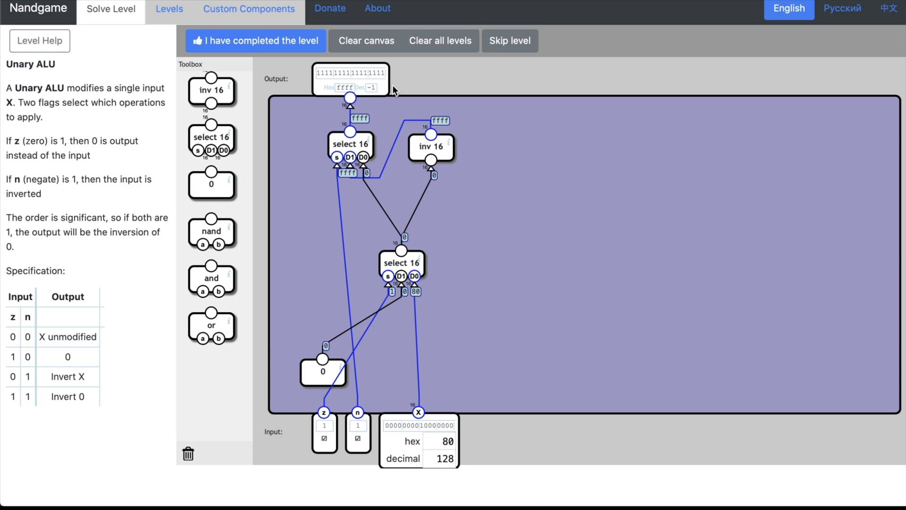
- Submit the Unary ALU; every test passes using 3 components and 272 nand gates
{"action": "left_click", "coordinate": [248, 42]}
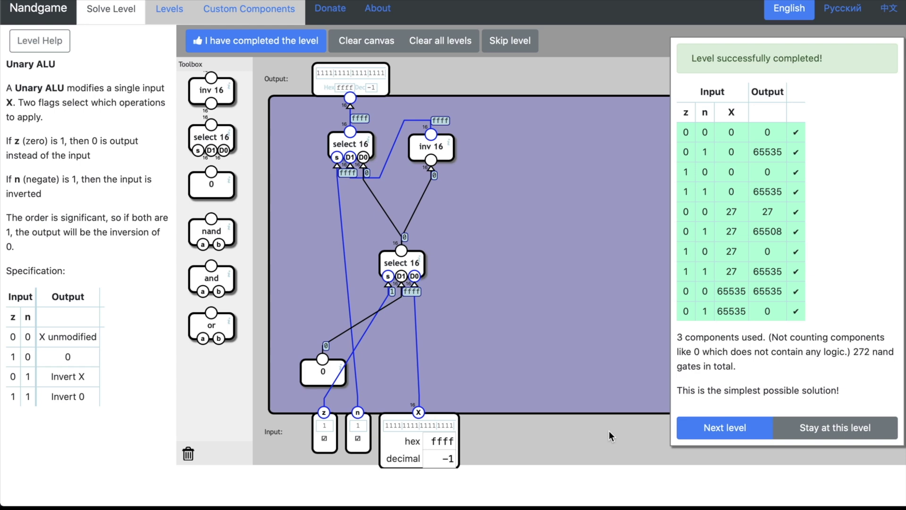
- Advance to the ALU level and view its introduction
{"action": "left_click", "coordinate": [723, 430]}
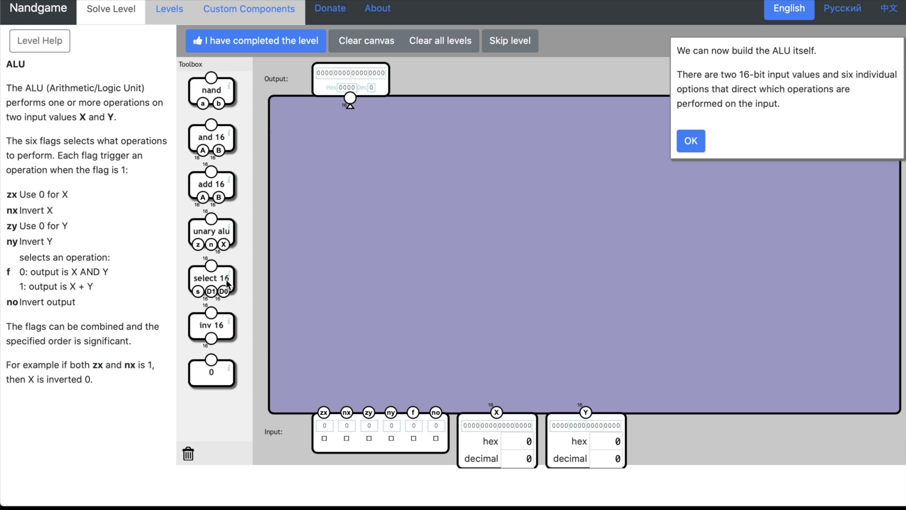
{"action": "mouse_move", "coordinate": [220, 286]}
{"action": "left_mouse_down"}
{"action": "mouse_move", "coordinate": [255, 290]}
{"action": "mouse_move", "coordinate": [210, 292]}
{"action": "left_mouse_up"}
- Toggle the zy and ny flags, then place a unary alu in the lower middle of the canvas
{"action": "left_click", "coordinate": [367, 439]}
{"action": "left_click", "coordinate": [391, 438]}
{"action": "left_click_drag", "start_coordinate": [211, 233], "coordinate": [425, 331]}
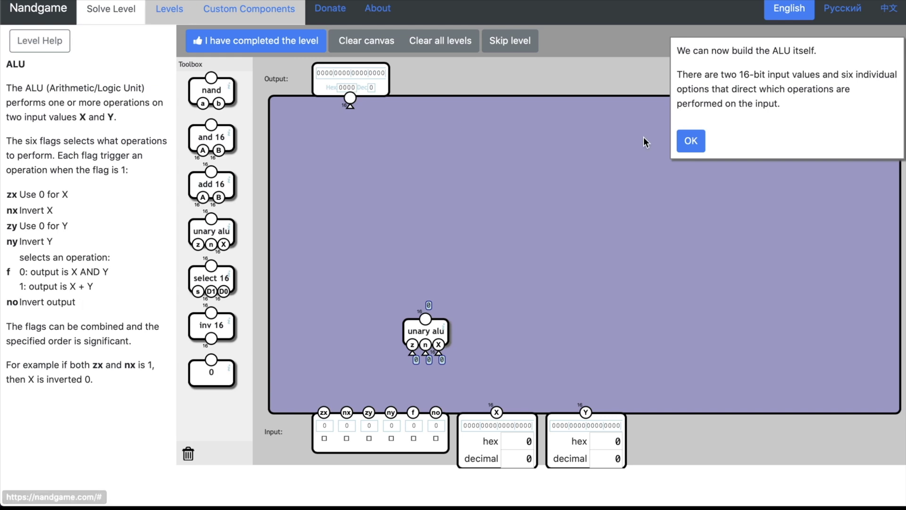
- Close the ALU introduction message and highlight the 'Invert output' line in the help text
{"action": "left_click", "coordinate": [701, 146]}
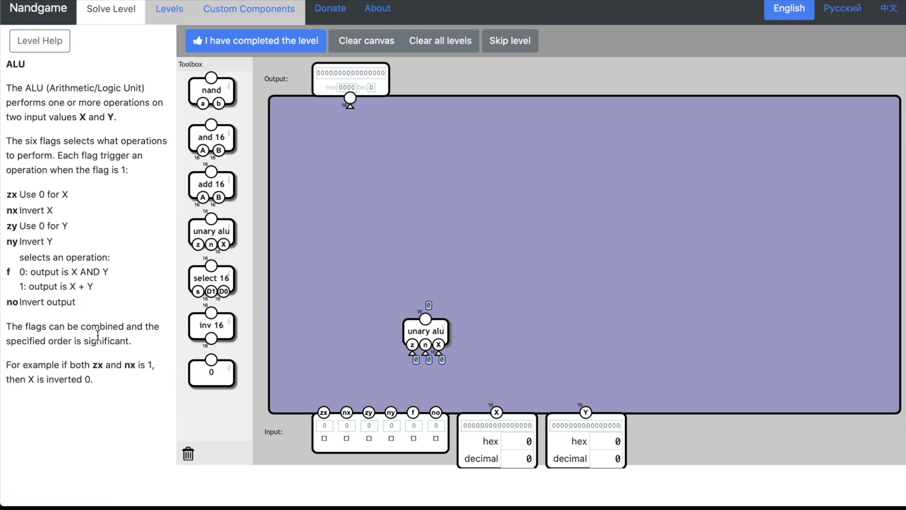
{"action": "left_click_drag", "start_coordinate": [19, 303], "coordinate": [97, 303]}
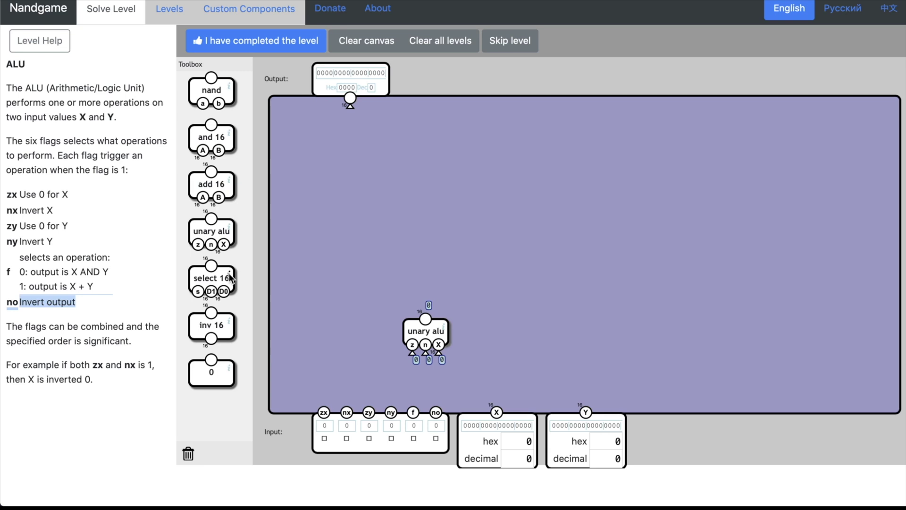
- Place a select 16 near the output with its s input wired to the no flag
{"action": "left_click_drag", "start_coordinate": [218, 277], "coordinate": [364, 154]}
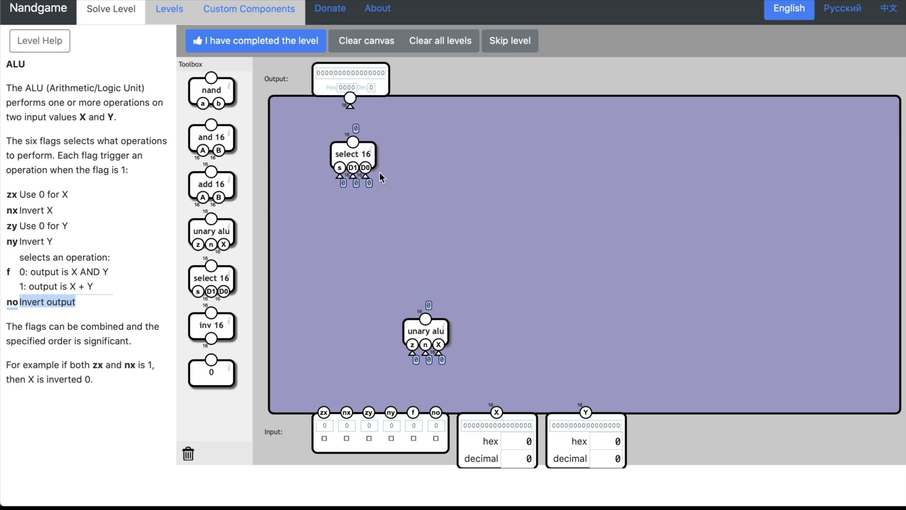
{"action": "left_click_drag", "start_coordinate": [340, 182], "coordinate": [434, 414]}
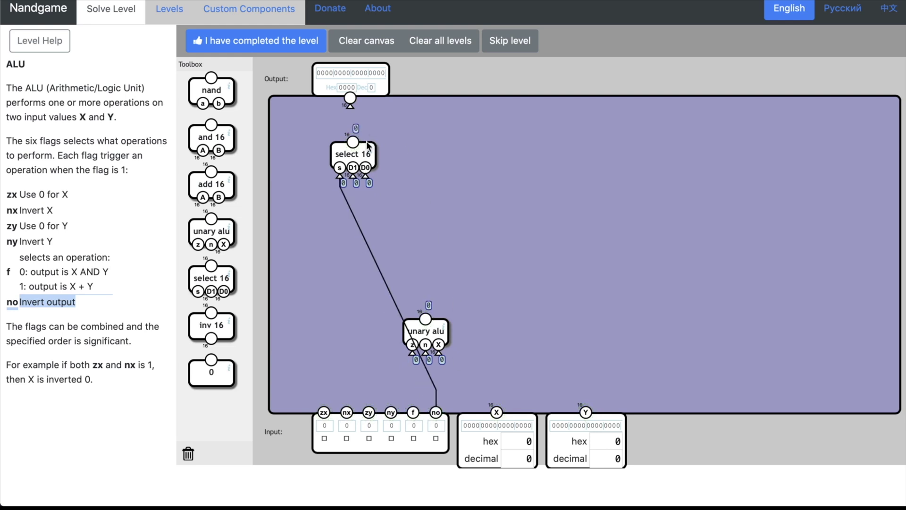
{"action": "left_click_drag", "start_coordinate": [362, 152], "coordinate": [454, 168]}
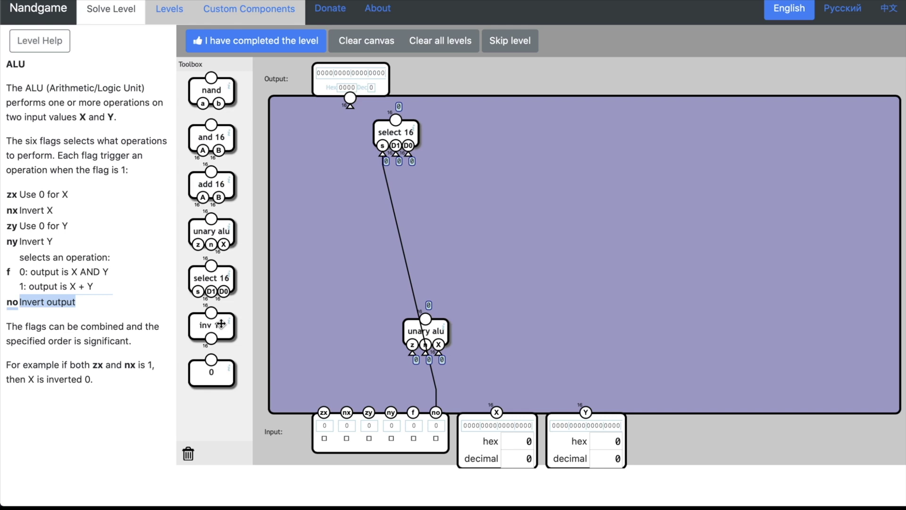
- Add an inv 16 feeding the selector's D1, move the unary alu right, and highlight the f flag lines
{"action": "left_click_drag", "start_coordinate": [220, 322], "coordinate": [433, 199]}
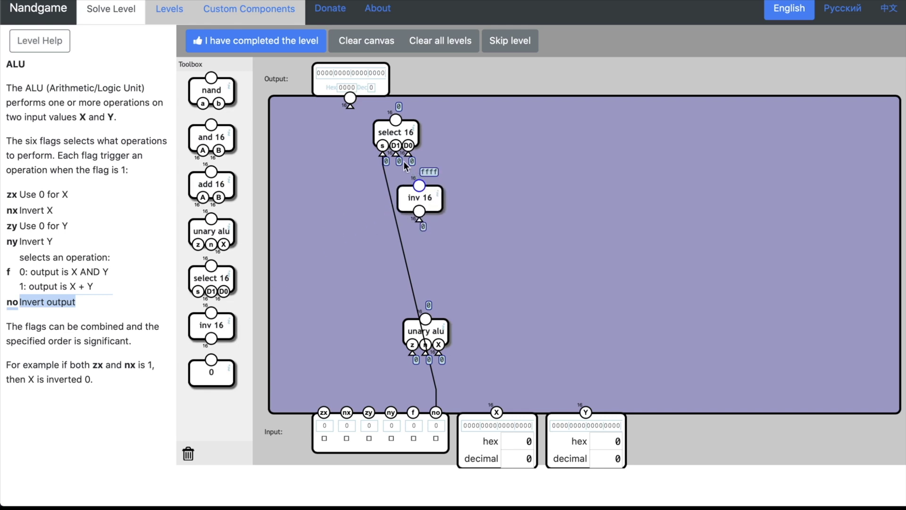
{"action": "left_click_drag", "start_coordinate": [395, 145], "coordinate": [475, 134]}
{"action": "left_click_drag", "start_coordinate": [427, 333], "coordinate": [668, 339]}
{"action": "left_click_drag", "start_coordinate": [464, 150], "coordinate": [466, 195]}
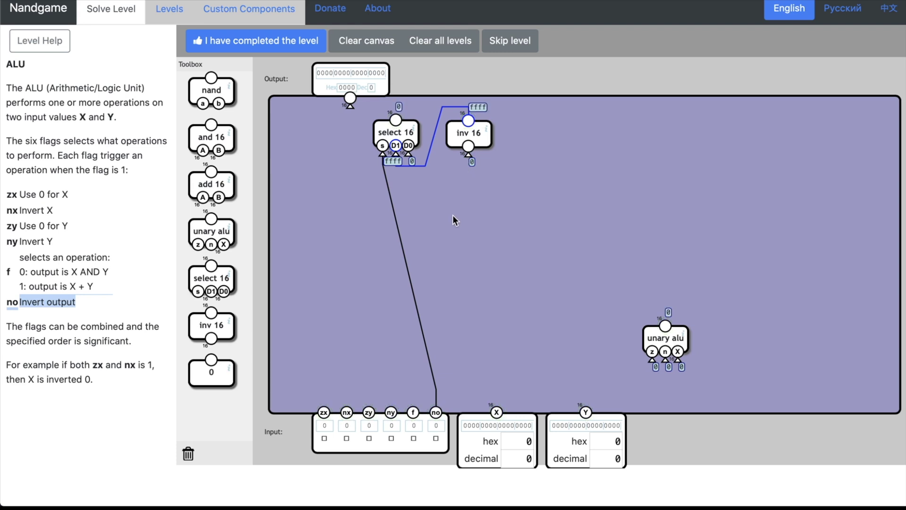
{"action": "left_click_drag", "start_coordinate": [19, 271], "coordinate": [112, 286]}
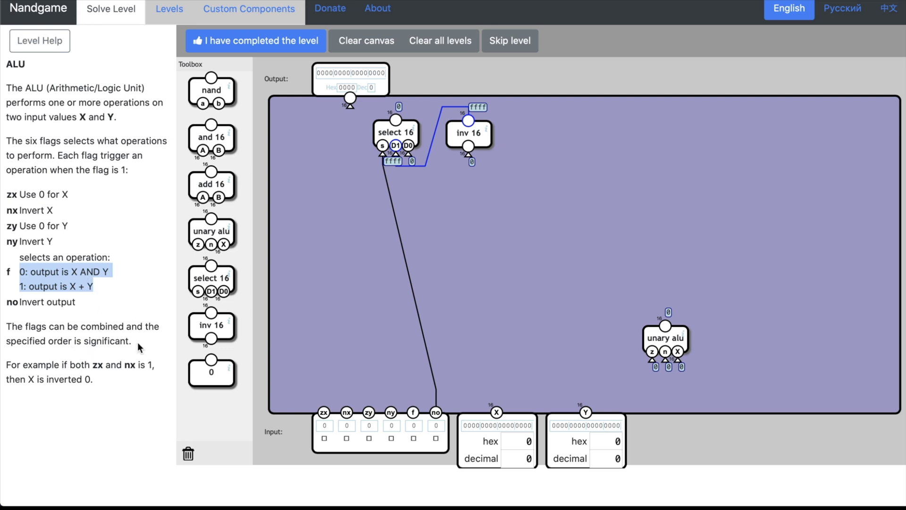
{"action": "left_click_drag", "start_coordinate": [138, 341], "coordinate": [24, 317]}
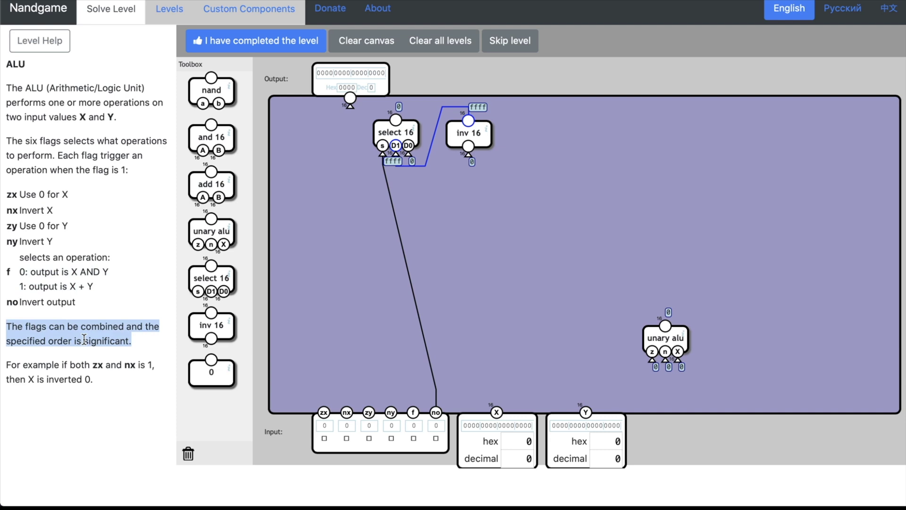
{"action": "mouse_move", "coordinate": [103, 318]}
{"action": "left_mouse_down"}
{"action": "mouse_move", "coordinate": [104, 172]}
{"action": "mouse_move", "coordinate": [77, 423]}
{"action": "mouse_move", "coordinate": [95, 472]}
{"action": "mouse_move", "coordinate": [93, 236]}
{"action": "mouse_move", "coordinate": [94, 304]}
{"action": "left_mouse_up"}
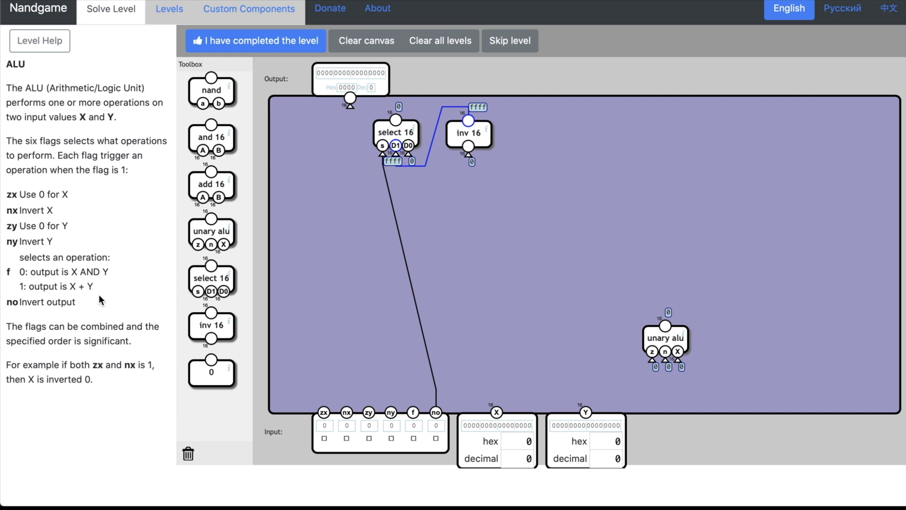
{"action": "left_click_drag", "start_coordinate": [101, 288], "coordinate": [16, 275]}
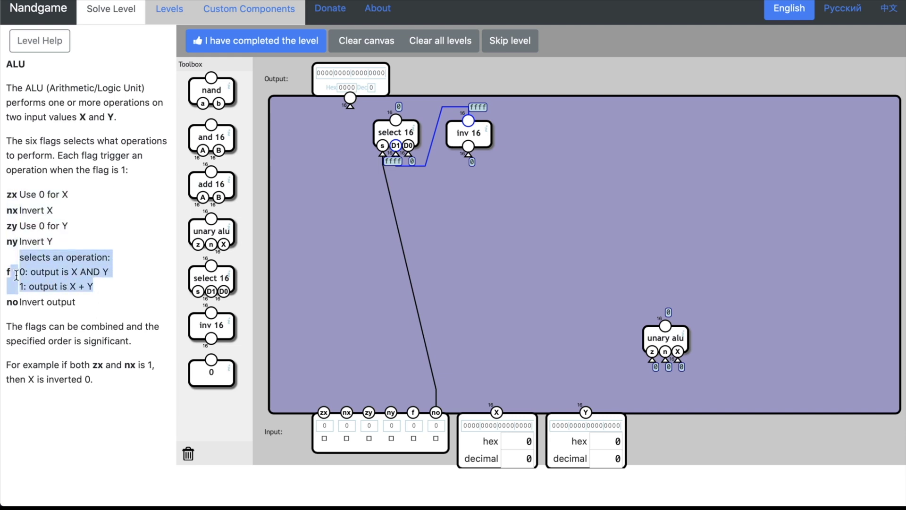
{"action": "left_click", "coordinate": [16, 275]}
{"action": "double_click", "coordinate": [112, 257]}
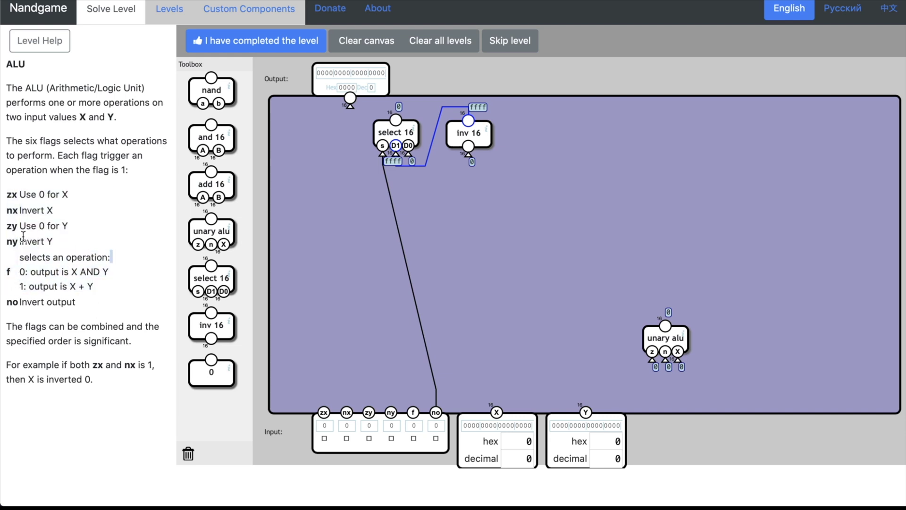
{"action": "left_click_drag", "start_coordinate": [72, 248], "coordinate": [2, 190]}
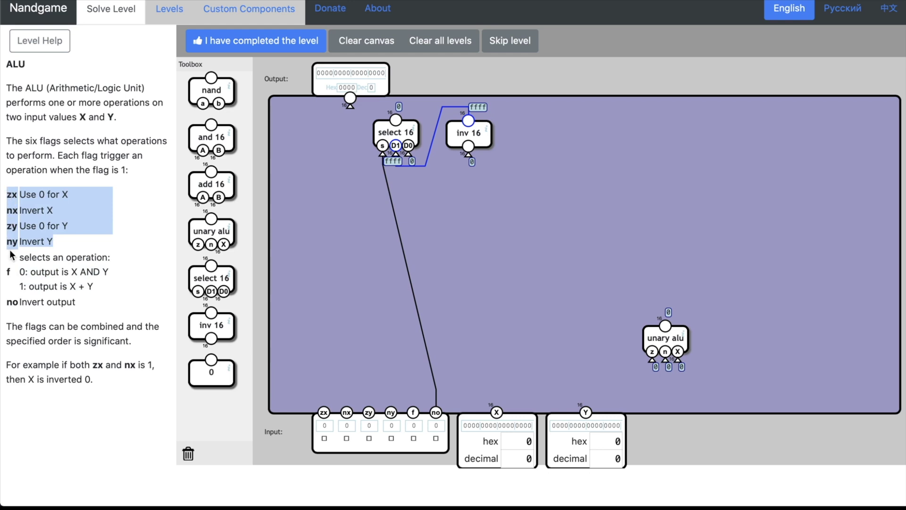
{"action": "left_click_drag", "start_coordinate": [10, 250], "coordinate": [108, 286]}
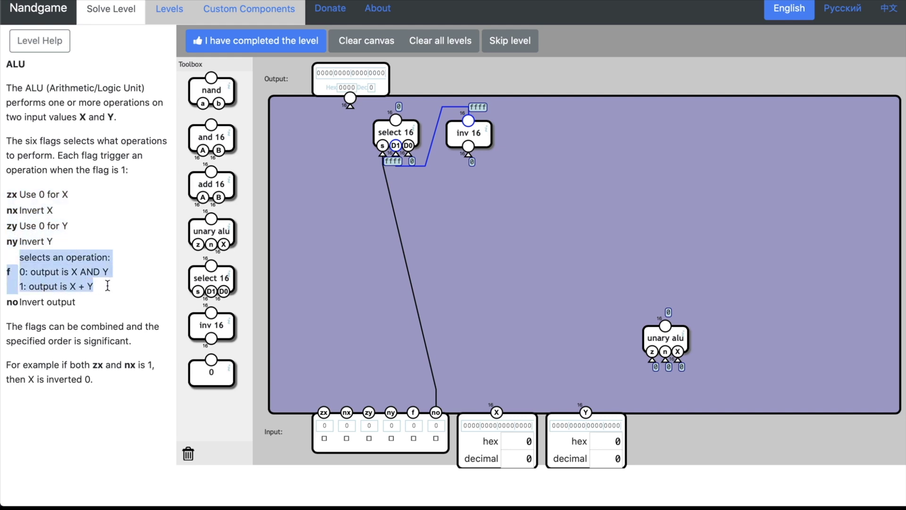
{"action": "left_click", "coordinate": [108, 286]}
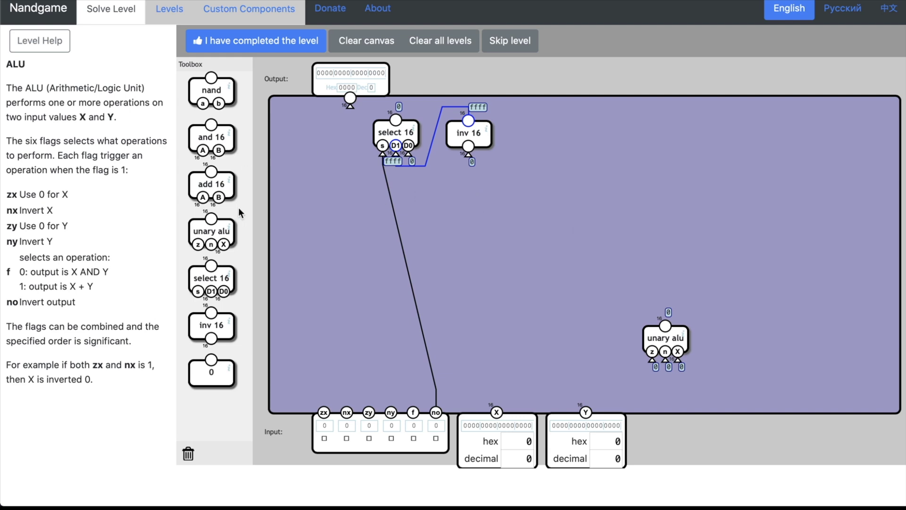
- Add a second select 16 and an and 16 fed by X and Y into its D0
{"action": "left_click_drag", "start_coordinate": [216, 279], "coordinate": [414, 414]}
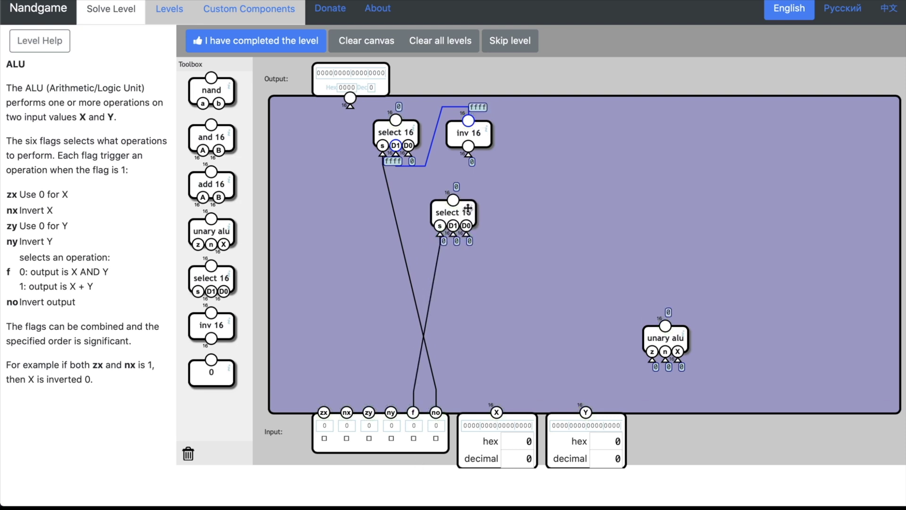
{"action": "left_click_drag", "start_coordinate": [466, 209], "coordinate": [480, 211]}
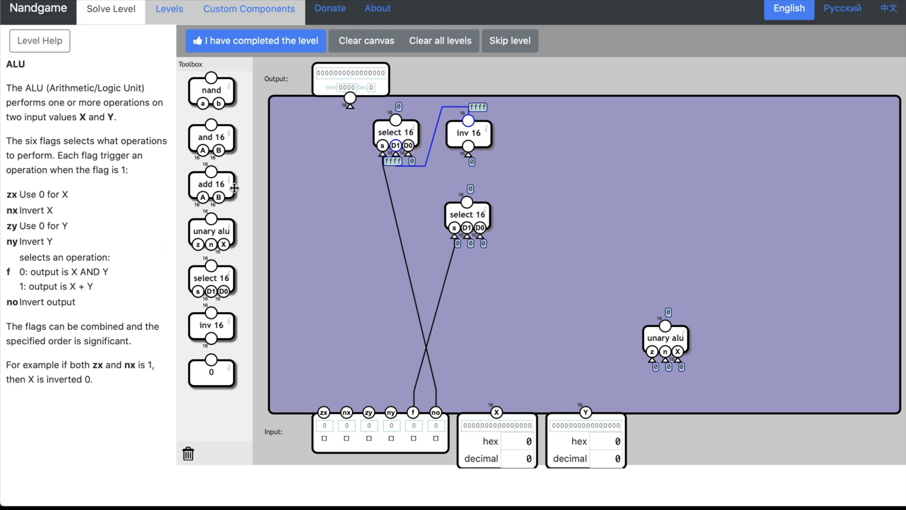
{"action": "left_click_drag", "start_coordinate": [226, 141], "coordinate": [560, 259]}
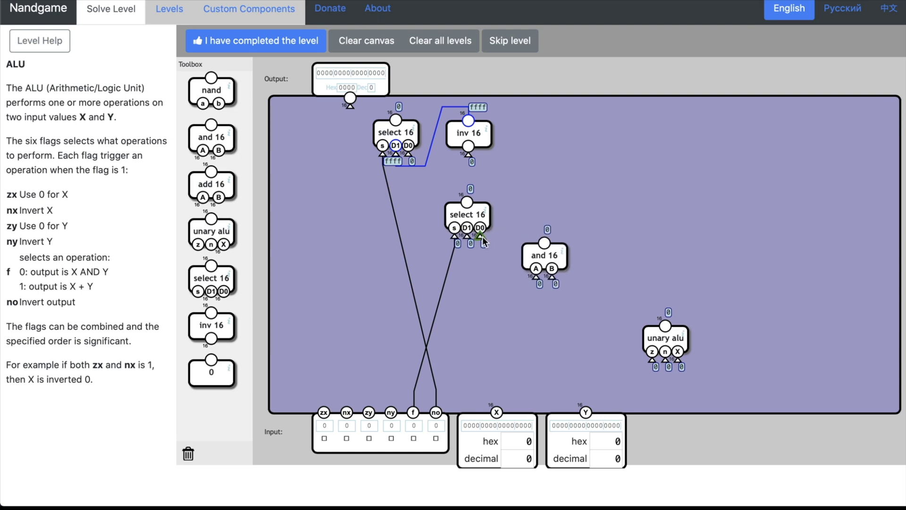
{"action": "left_click_drag", "start_coordinate": [483, 237], "coordinate": [544, 244]}
{"action": "left_click_drag", "start_coordinate": [537, 276], "coordinate": [497, 412]}
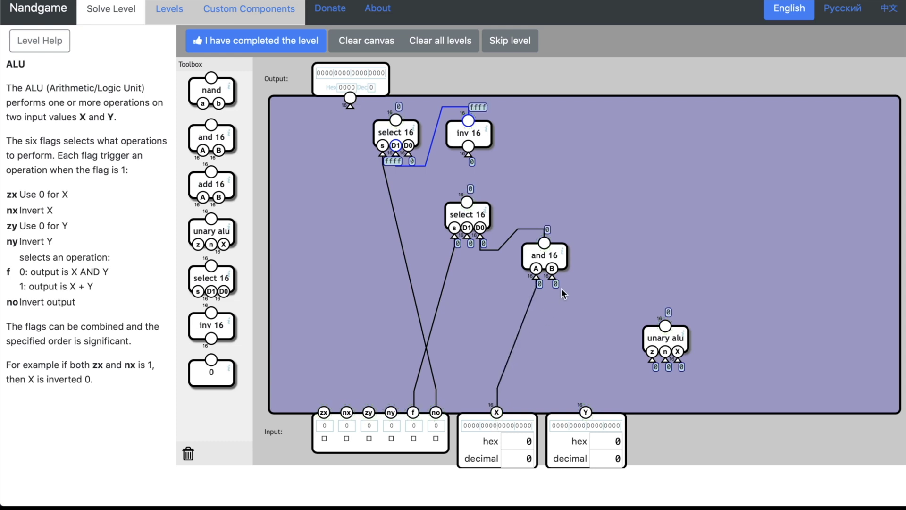
{"action": "left_click_drag", "start_coordinate": [549, 278], "coordinate": [586, 412]}
{"action": "left_click_drag", "start_coordinate": [562, 259], "coordinate": [588, 242]}
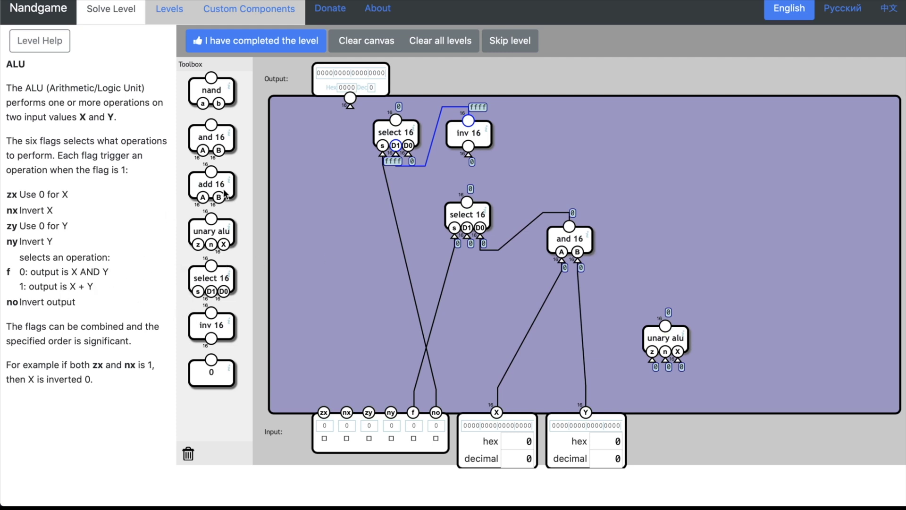
- Add an add 16 fed by X and Y into the selector's D1, placed below and 16
{"action": "left_click_drag", "start_coordinate": [224, 190], "coordinate": [523, 279]}
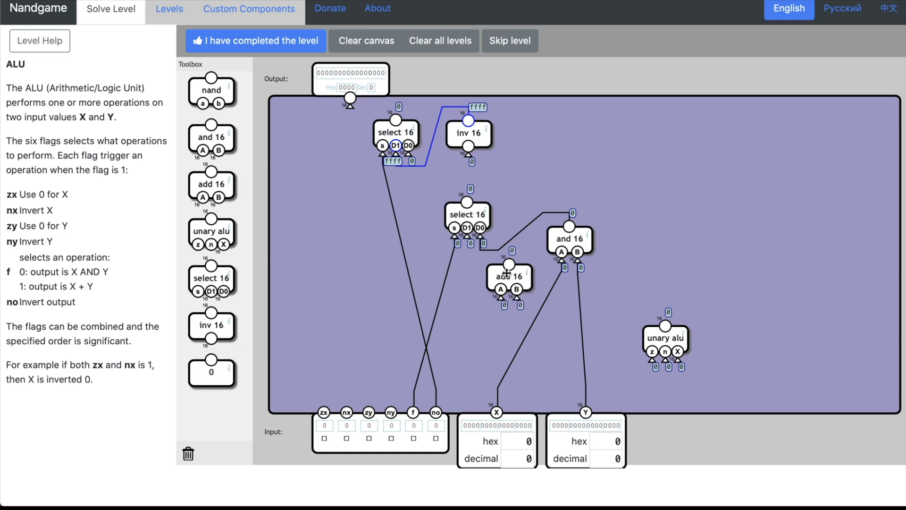
{"action": "left_click_drag", "start_coordinate": [465, 236], "coordinate": [509, 265]}
{"action": "left_click_drag", "start_coordinate": [500, 297], "coordinate": [497, 412]}
{"action": "left_click_drag", "start_coordinate": [515, 296], "coordinate": [586, 412]}
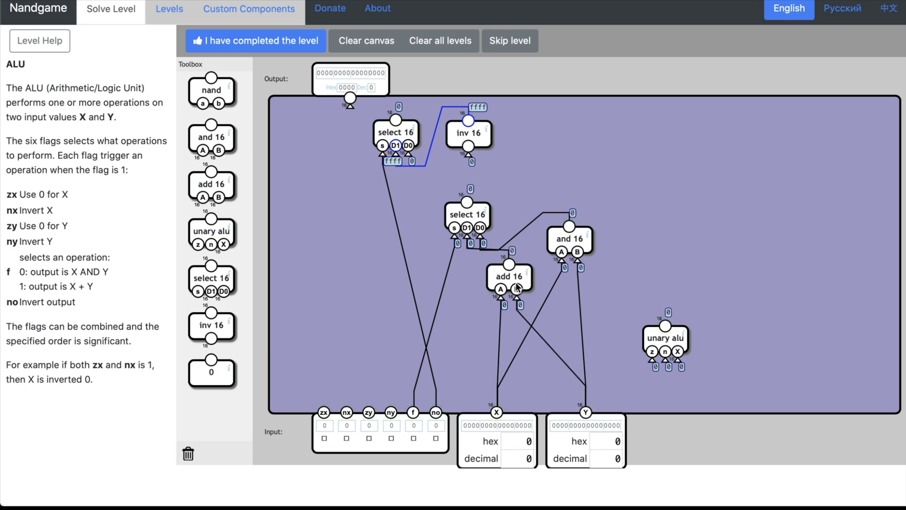
{"action": "left_click_drag", "start_coordinate": [522, 282], "coordinate": [630, 240]}
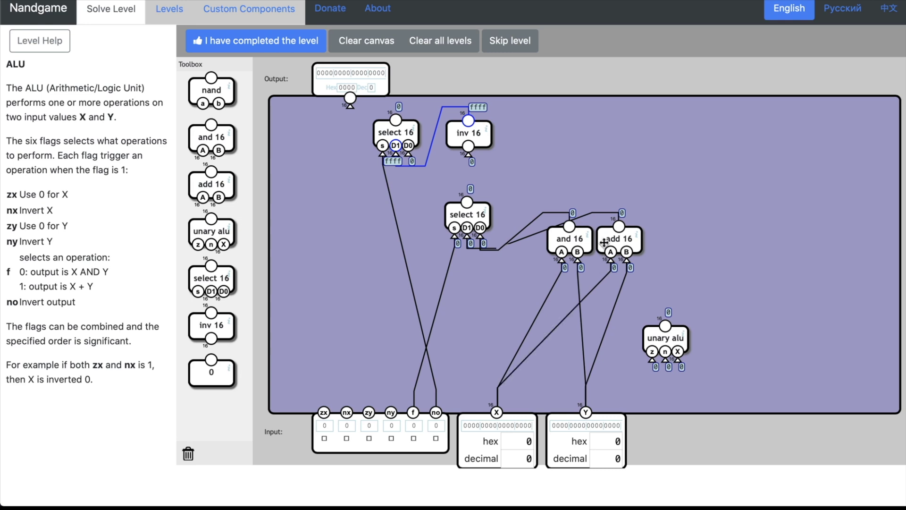
{"action": "left_click_drag", "start_coordinate": [604, 242], "coordinate": [543, 347]}
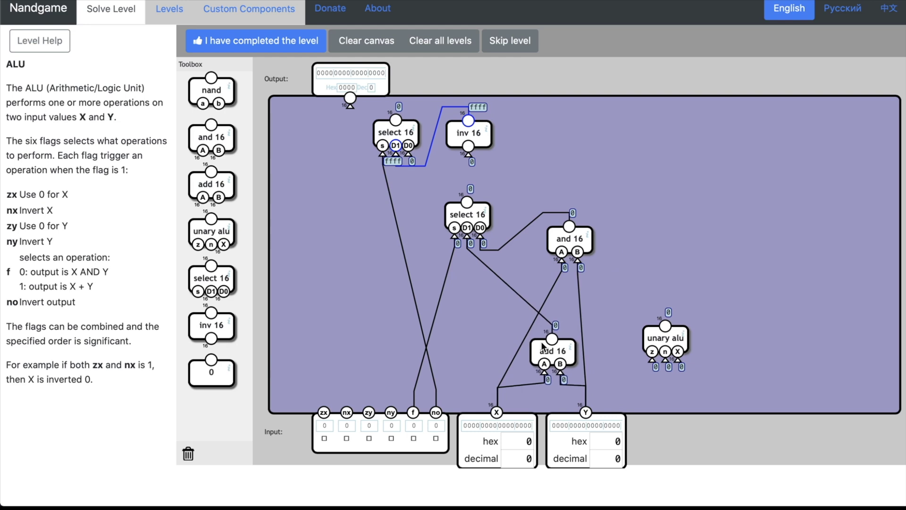
{"action": "mouse_move", "coordinate": [554, 234]}
{"action": "left_mouse_down"}
{"action": "mouse_move", "coordinate": [545, 268]}
{"action": "mouse_move", "coordinate": [555, 243]}
{"action": "left_mouse_up"}
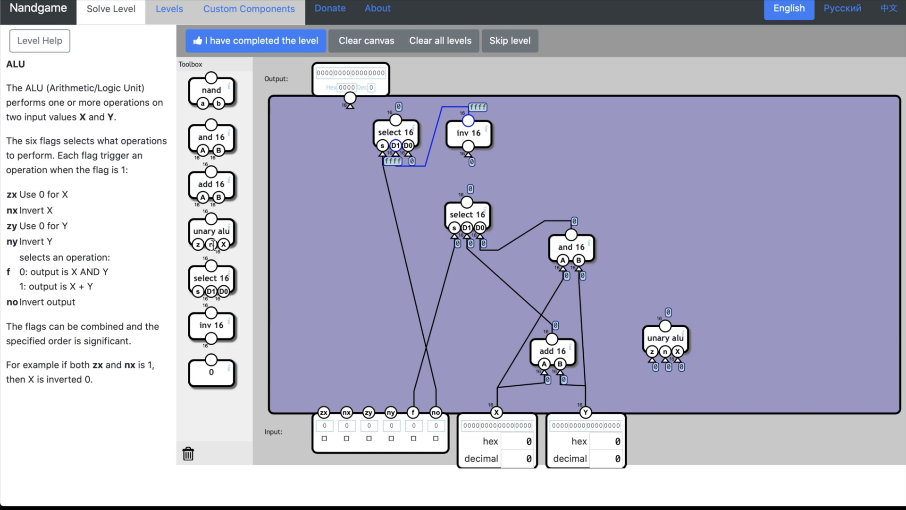
- Place two unary alus, the first wired to zx and nx, the second to ny with Y as input
{"action": "left_click_drag", "start_coordinate": [218, 232], "coordinate": [324, 414]}
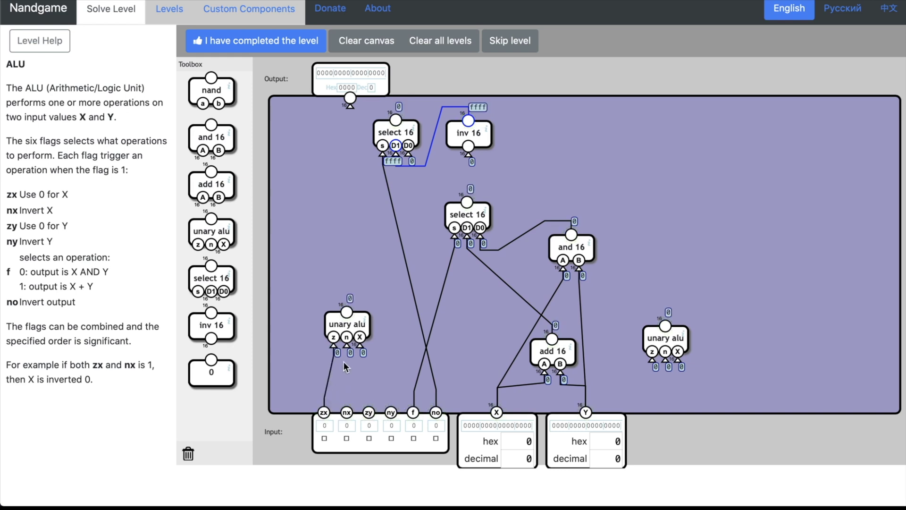
{"action": "left_click_drag", "start_coordinate": [347, 347], "coordinate": [347, 413]}
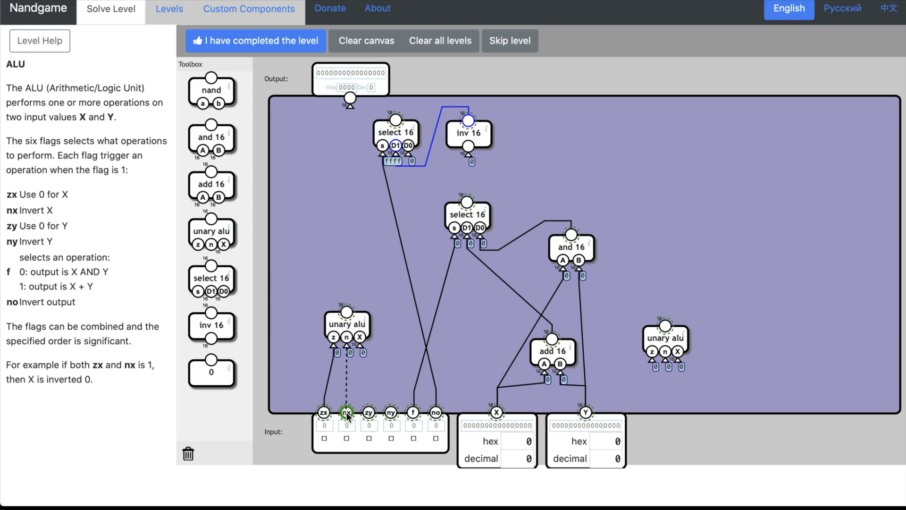
{"action": "left_click_drag", "start_coordinate": [359, 354], "coordinate": [496, 412]}
{"action": "left_click_drag", "start_coordinate": [217, 226], "coordinate": [369, 414]}
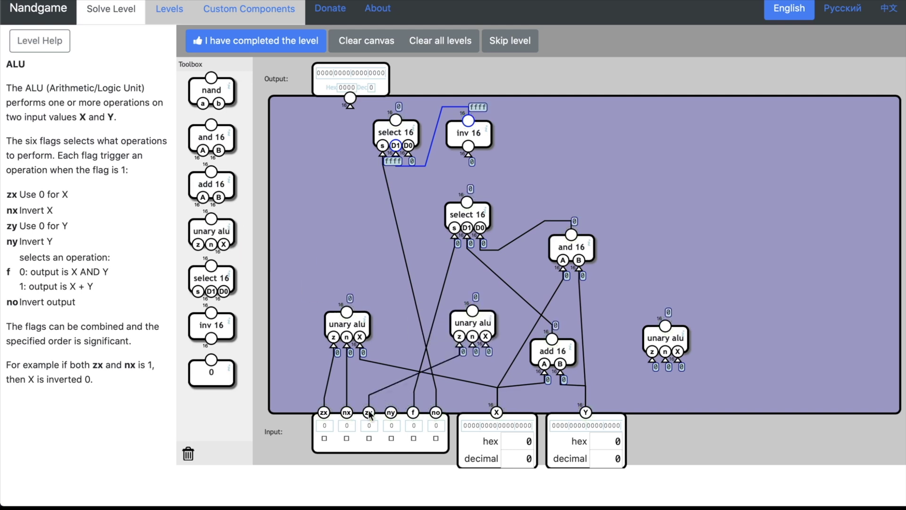
{"action": "left_click_drag", "start_coordinate": [472, 348], "coordinate": [391, 413]}
{"action": "left_click_drag", "start_coordinate": [487, 352], "coordinate": [586, 412]}
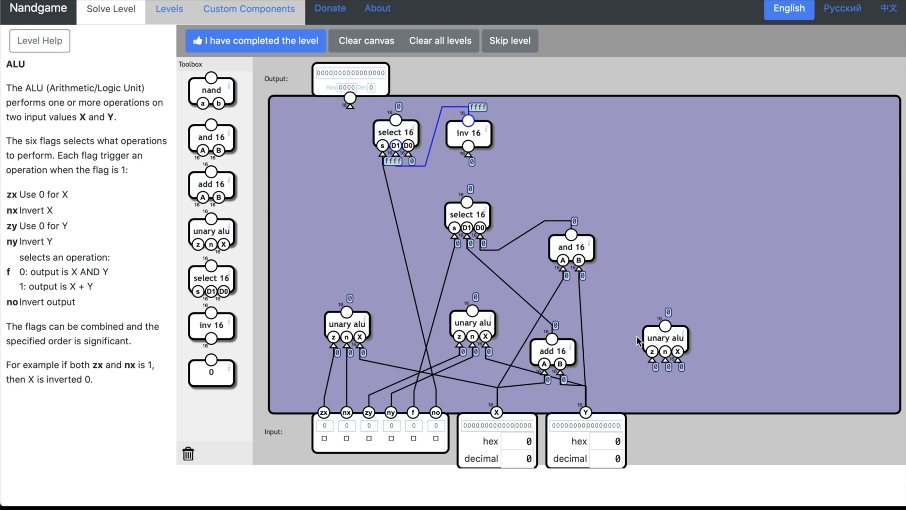
- Rearrange and 16, add 16 and the second selector, and remove X's wire into and 16's A
{"action": "left_click_drag", "start_coordinate": [558, 245], "coordinate": [536, 224]}
{"action": "left_click_drag", "start_coordinate": [448, 213], "coordinate": [408, 214]}
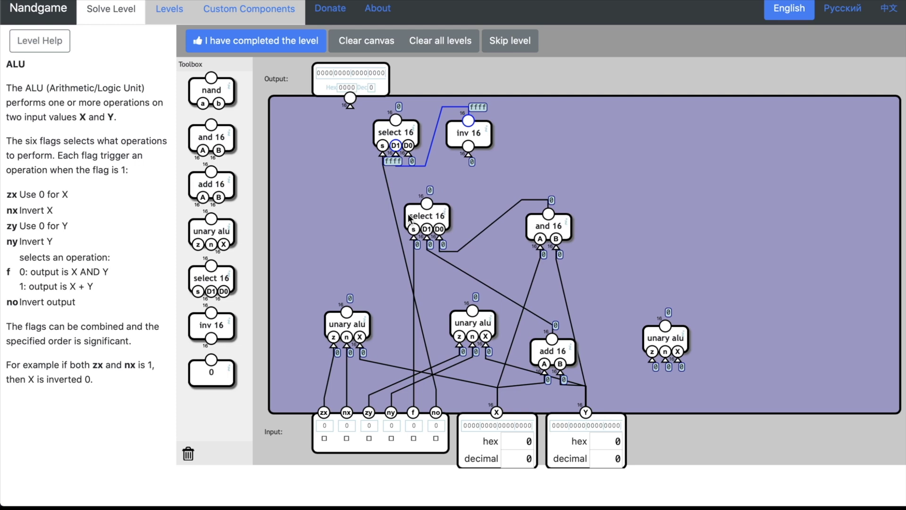
{"action": "left_click_drag", "start_coordinate": [568, 352], "coordinate": [564, 309]}
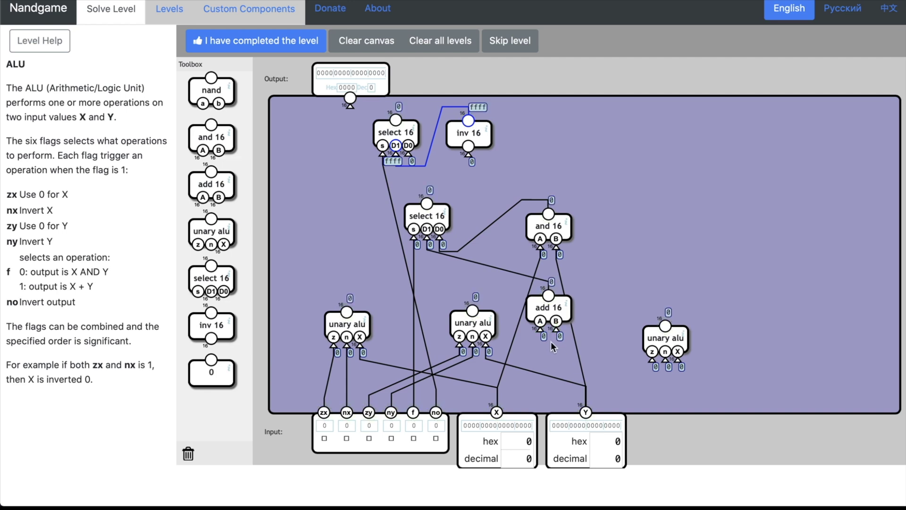
{"action": "left_click_drag", "start_coordinate": [546, 311], "coordinate": [480, 271]}
{"action": "left_click_drag", "start_coordinate": [540, 247], "coordinate": [545, 267]}
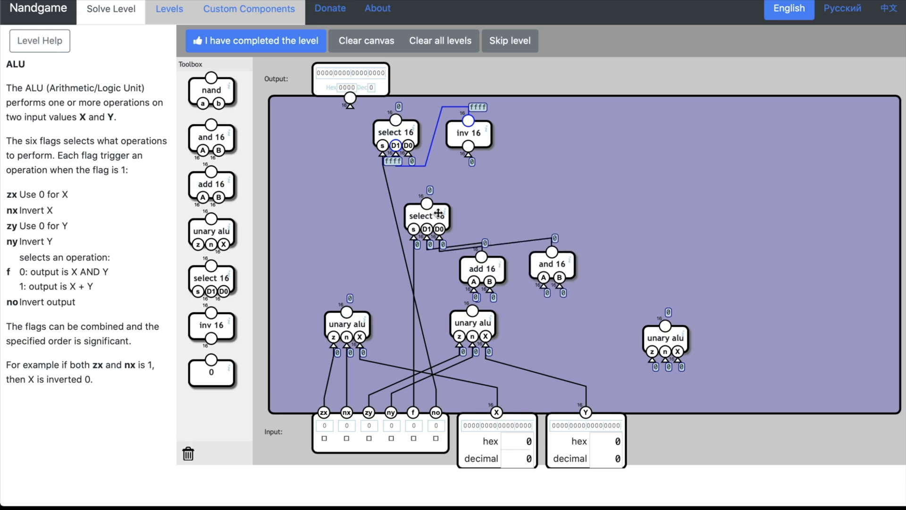
{"action": "left_click_drag", "start_coordinate": [438, 213], "coordinate": [451, 178]}
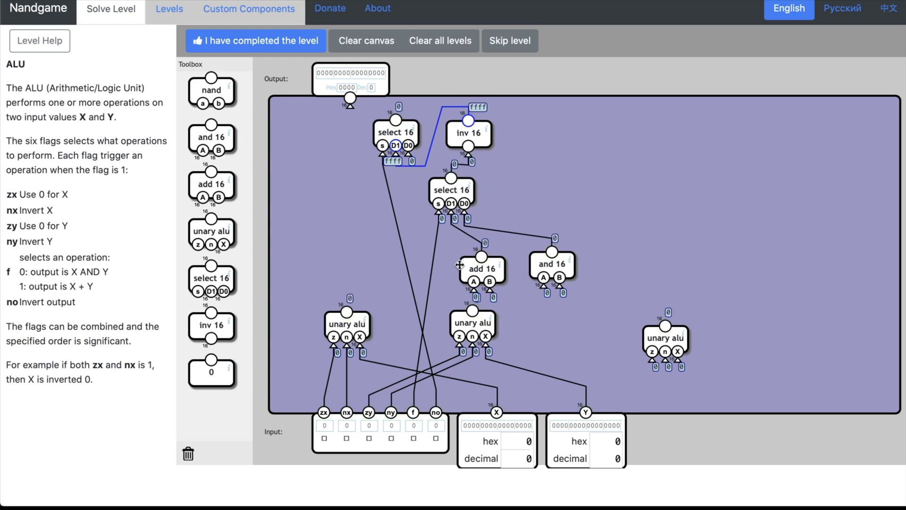
- Feed the second unary alu's output into add 16 and and 16 B inputs, then delete the spare unary alu
{"action": "left_click_drag", "start_coordinate": [459, 265], "coordinate": [347, 312]}
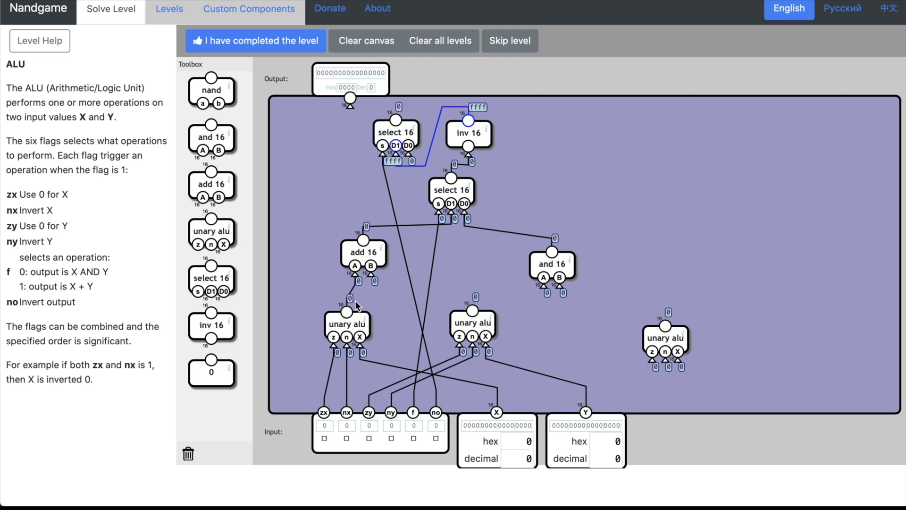
{"action": "left_click_drag", "start_coordinate": [371, 274], "coordinate": [475, 309]}
{"action": "left_click_drag", "start_coordinate": [541, 264], "coordinate": [346, 312]}
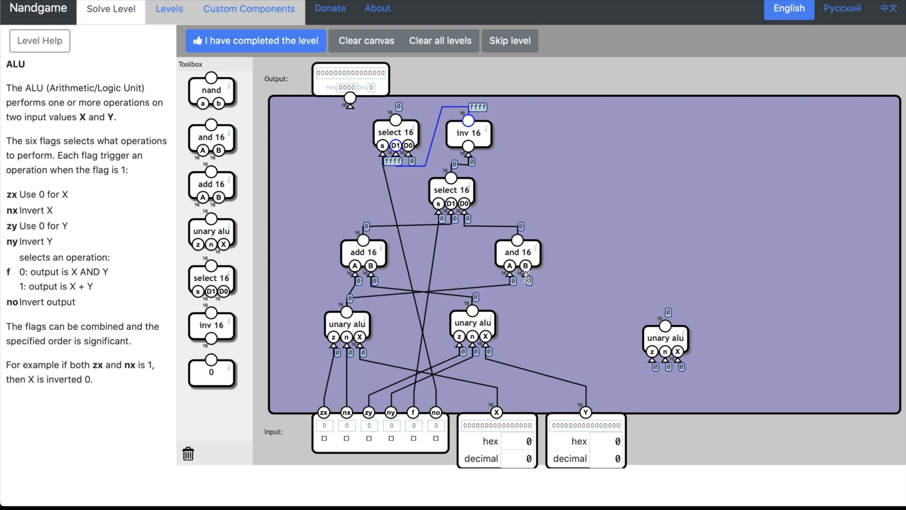
{"action": "left_click_drag", "start_coordinate": [526, 274], "coordinate": [553, 325]}
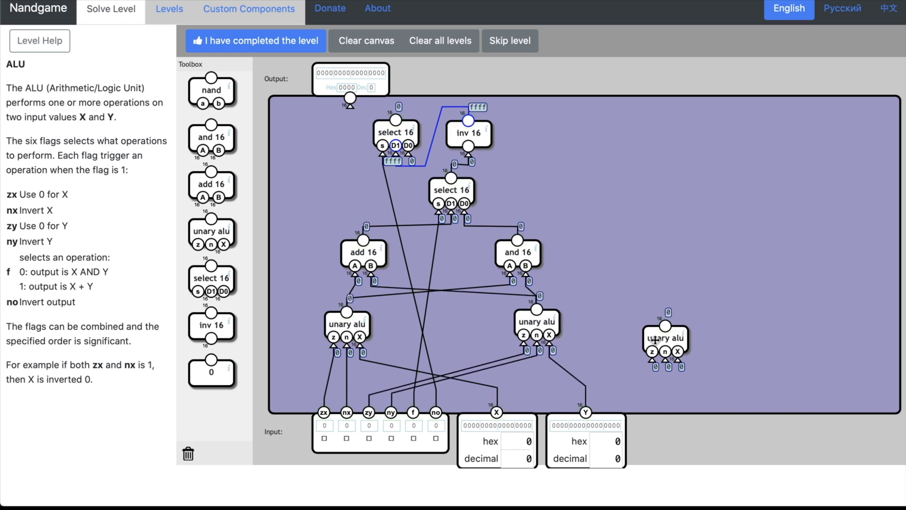
{"action": "left_click_drag", "start_coordinate": [655, 340], "coordinate": [191, 454]}
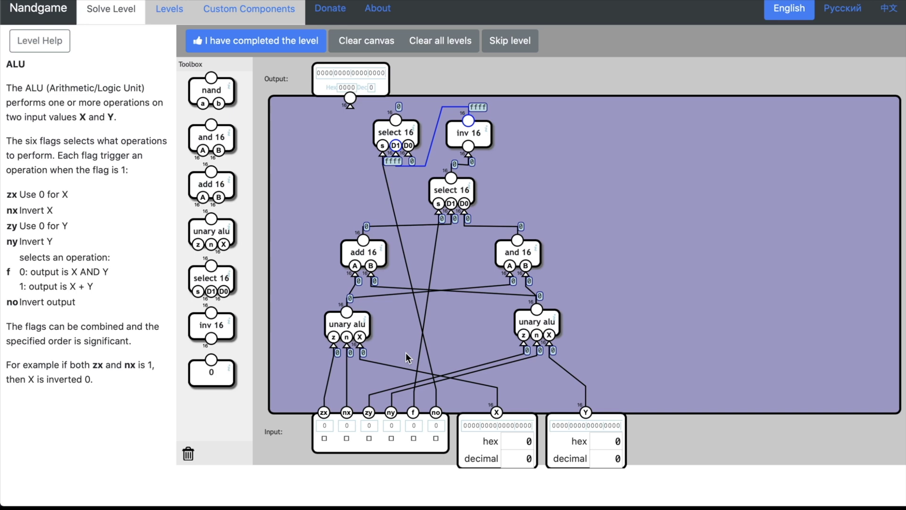
- Set the test inputs to X = 255 and Y = 1
{"action": "left_click", "coordinate": [515, 454]}
{"action": "type", "text": "128"}
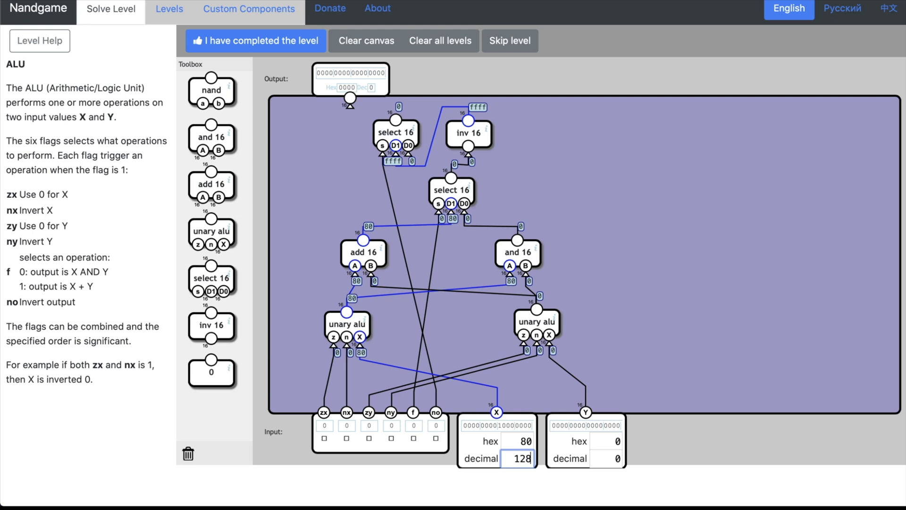
{"action": "left_click", "coordinate": [606, 442]}
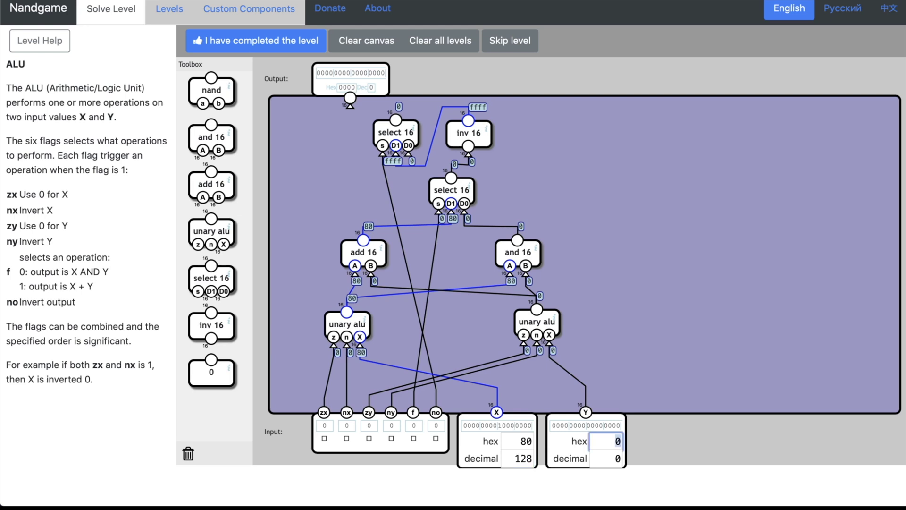
{"action": "left_click", "coordinate": [515, 458]}
{"action": "type", "text": "255"}
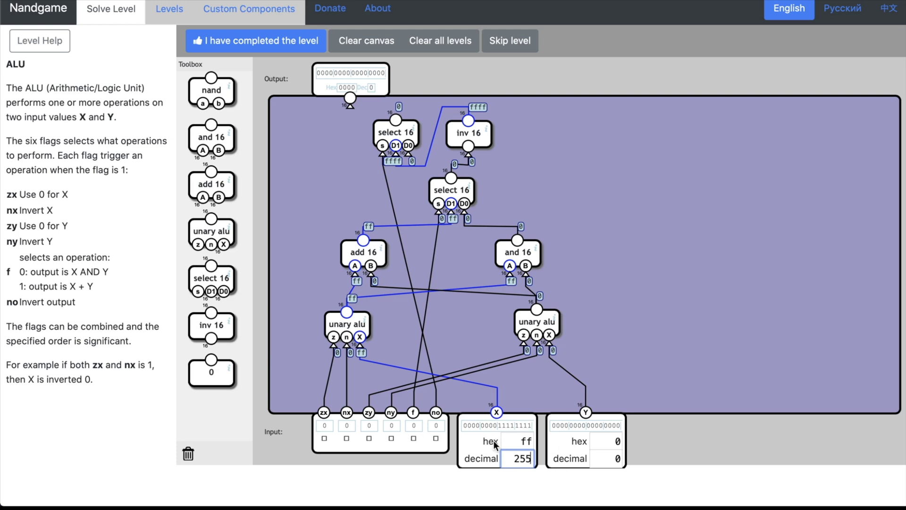
{"action": "left_click", "coordinate": [604, 454]}
{"action": "type", "text": "1"}
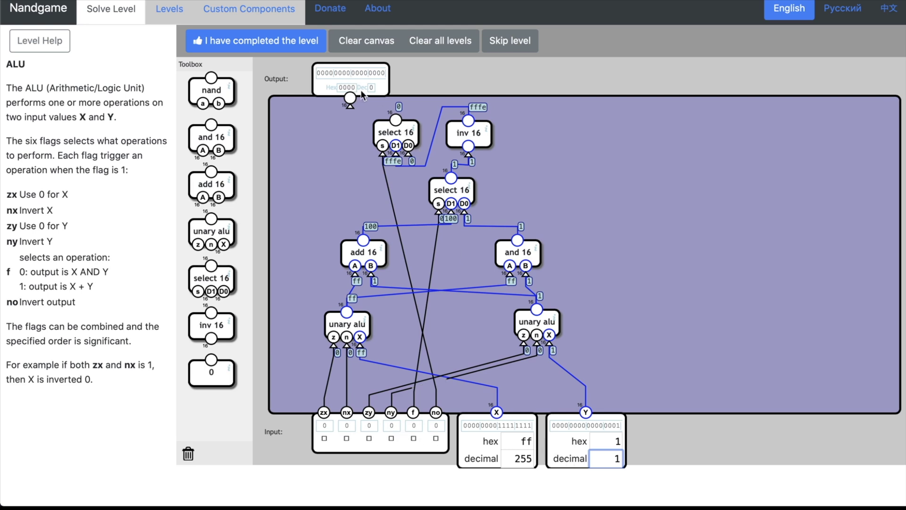
- Wire the circuit output to the top select 16 and change X to 254
{"action": "left_click_drag", "start_coordinate": [350, 98], "coordinate": [346, 148]}
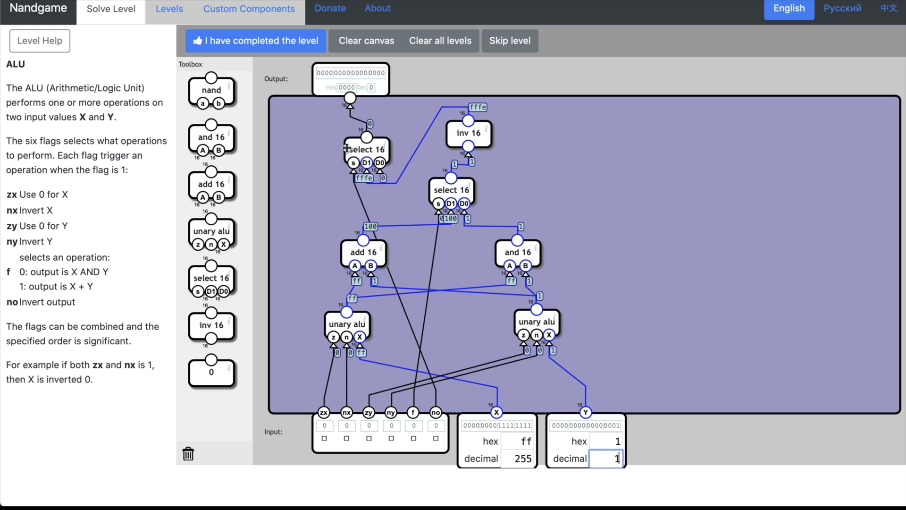
{"action": "left_click", "coordinate": [524, 459]}
{"action": "key", "text": "BackSpace"}
{"action": "type", "text": "4"}
{"action": "key", "text": "Tab"}
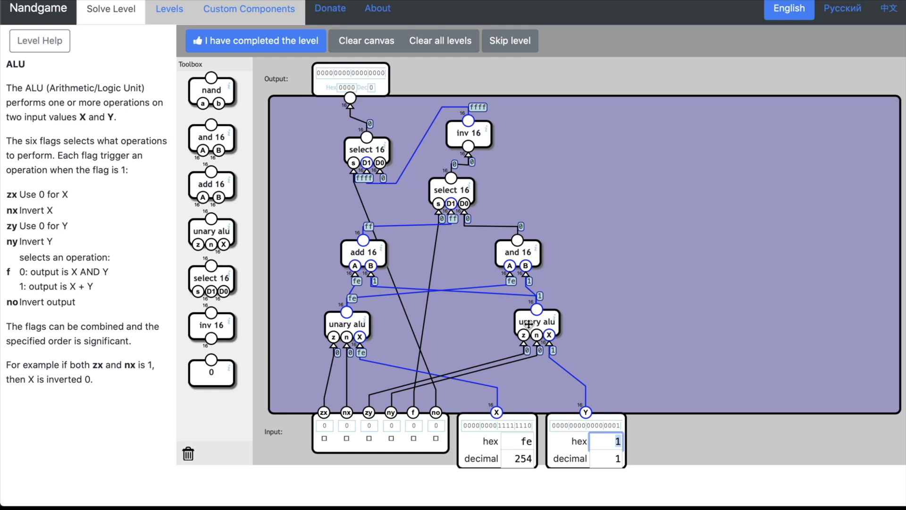
- Shift both unary alus, the inv 16 and the middle select 16 lower on the canvas
{"action": "left_click_drag", "start_coordinate": [527, 323], "coordinate": [527, 345]}
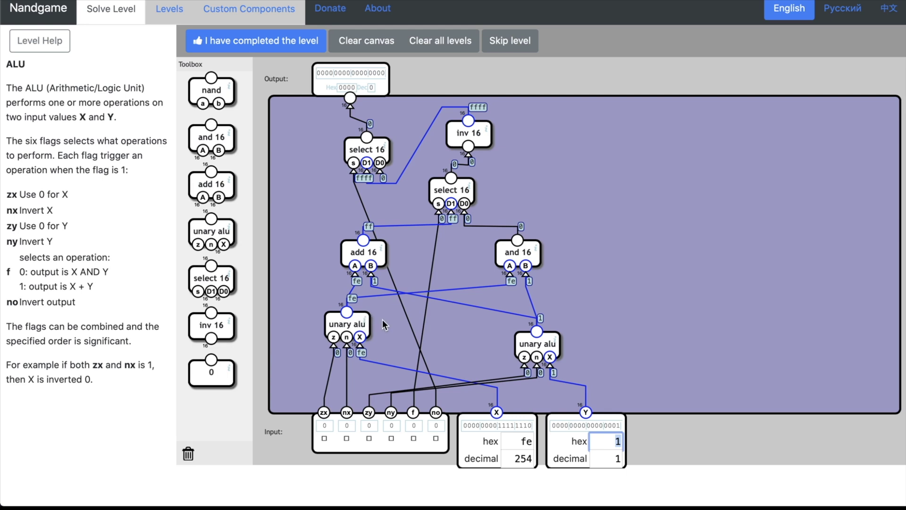
{"action": "left_click_drag", "start_coordinate": [370, 328], "coordinate": [374, 339]}
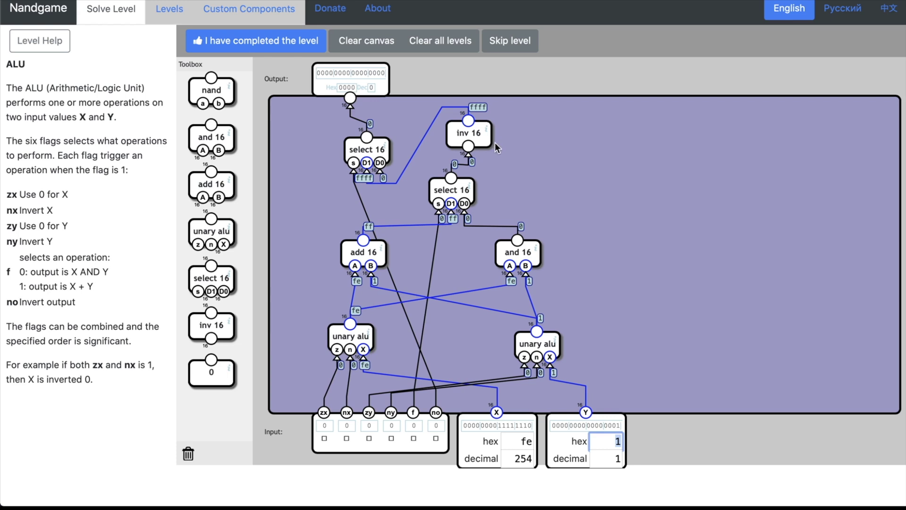
{"action": "left_click_drag", "start_coordinate": [488, 141], "coordinate": [513, 153]}
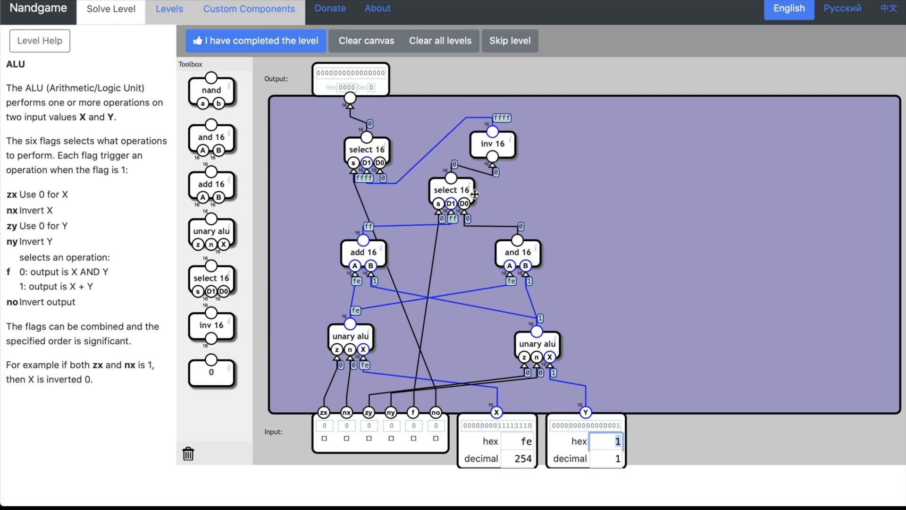
{"action": "left_click_drag", "start_coordinate": [469, 200], "coordinate": [465, 215]}
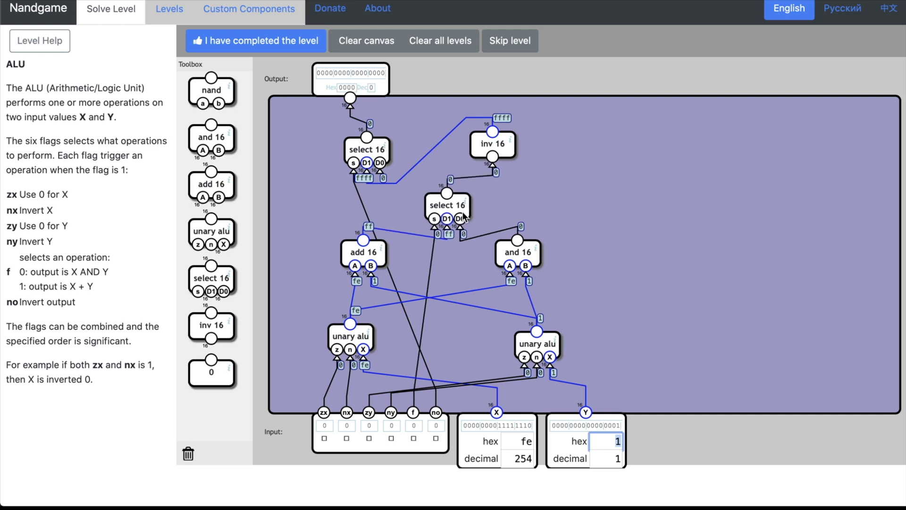
- Toggle the f flag several times to compare outputs, leaving it off
{"action": "left_click", "coordinate": [415, 435]}
{"action": "left_click", "coordinate": [415, 435]}
{"action": "left_click", "coordinate": [414, 435]}
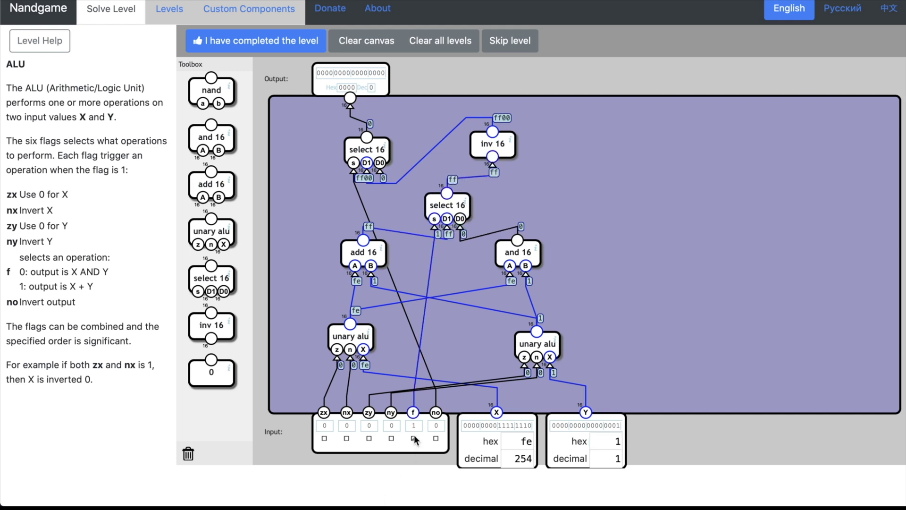
{"action": "left_click", "coordinate": [415, 435]}
{"action": "left_click", "coordinate": [414, 435]}
{"action": "left_click", "coordinate": [414, 435]}
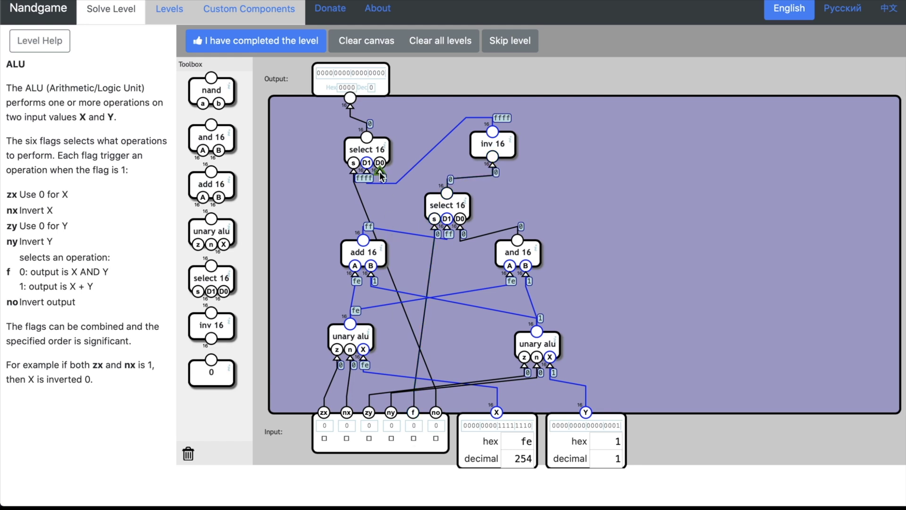
- Rewire the top select 16's D0 and D1 inputs, then toggle f to check the output
{"action": "left_click_drag", "start_coordinate": [380, 176], "coordinate": [400, 198]}
{"action": "left_click_drag", "start_coordinate": [367, 172], "coordinate": [447, 194]}
{"action": "left_click", "coordinate": [414, 439]}
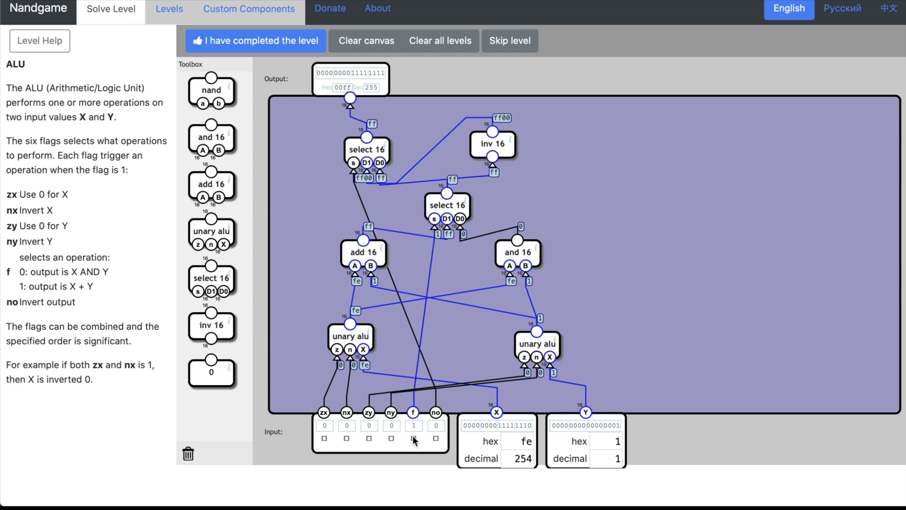
{"action": "left_click", "coordinate": [413, 439]}
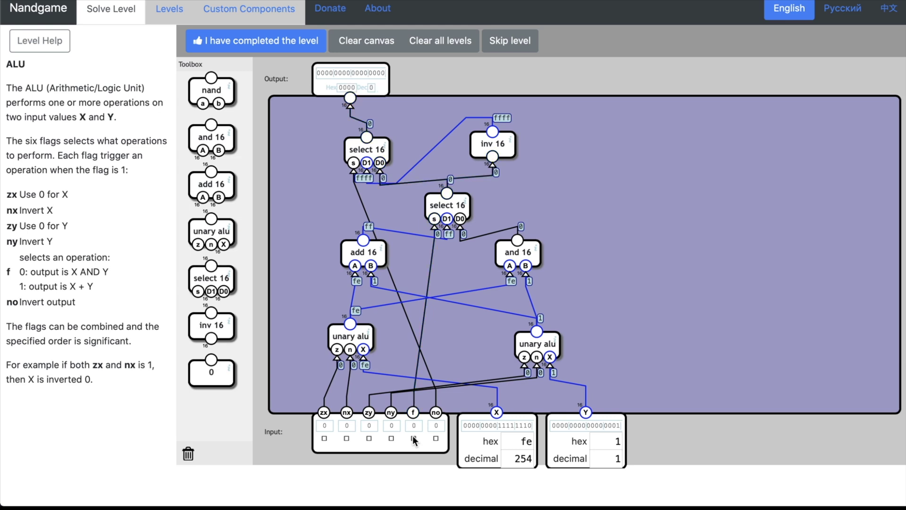
{"action": "left_click", "coordinate": [413, 439]}
{"action": "left_click", "coordinate": [413, 439]}
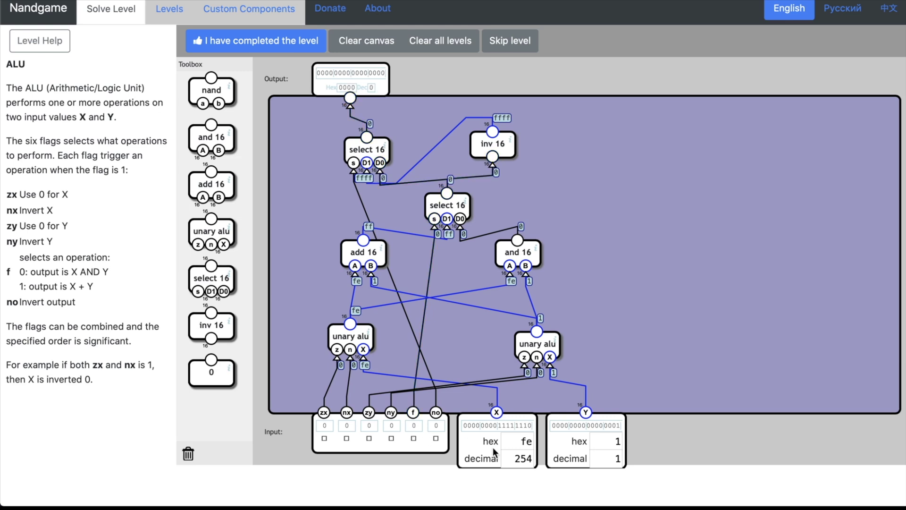
- Change X's decimal value back to 255
{"action": "left_click", "coordinate": [528, 459]}
{"action": "key", "text": "BackSpace"}
{"action": "type", "text": "5"}
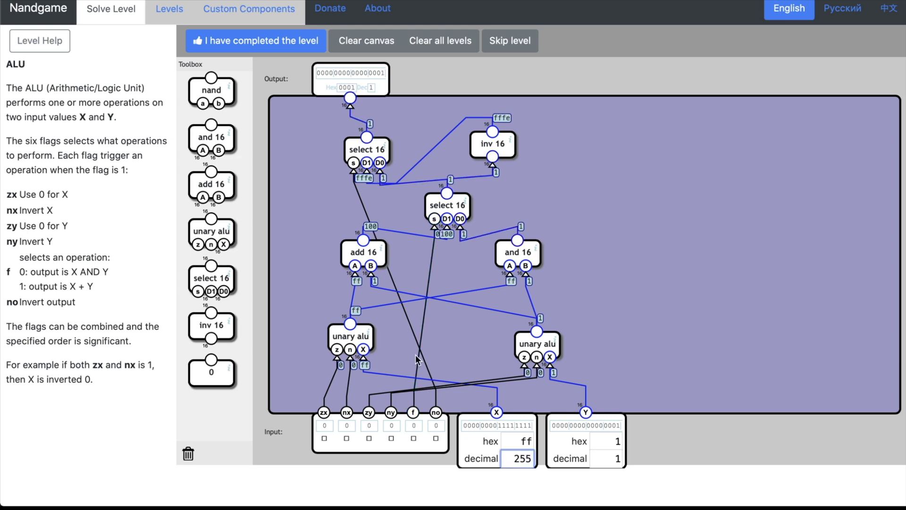
{"action": "key", "text": "Tab"}
- Turn on f, nx and ny so the output reads fefe (-258)
{"action": "left_click", "coordinate": [413, 438]}
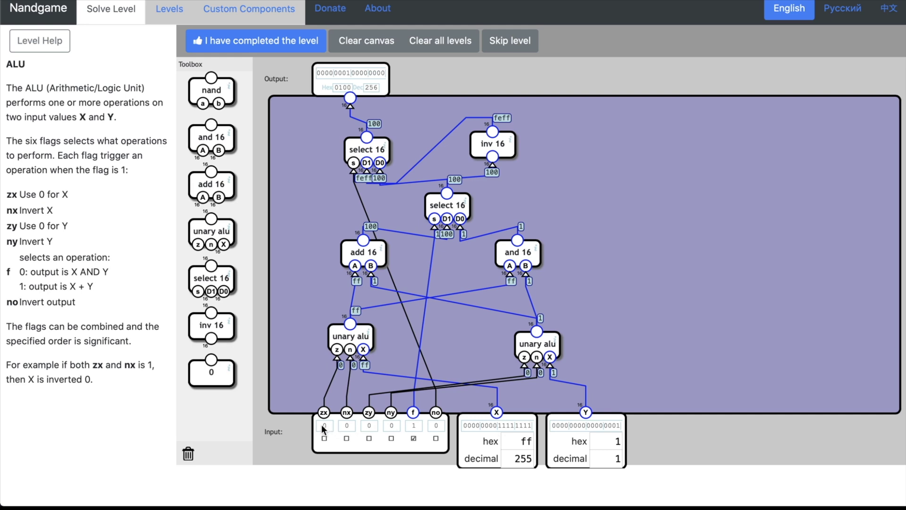
{"action": "left_click", "coordinate": [347, 439]}
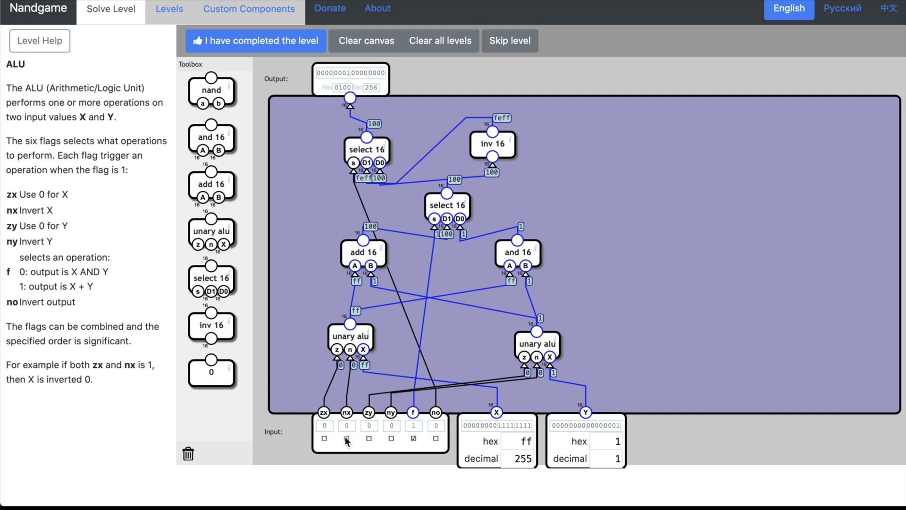
{"action": "left_click", "coordinate": [391, 438]}
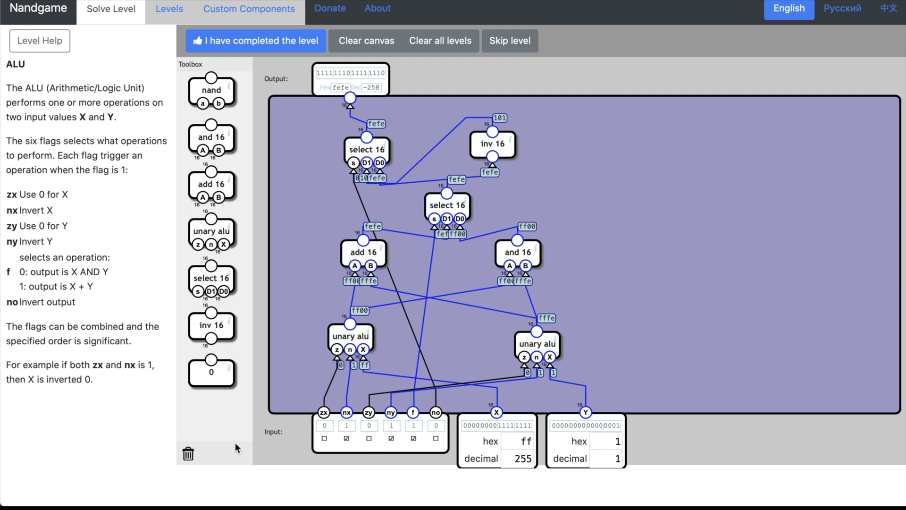
- Submit the ALU circuit for testing and highlight the total nand gate count in the results
{"action": "left_click", "coordinate": [245, 46]}
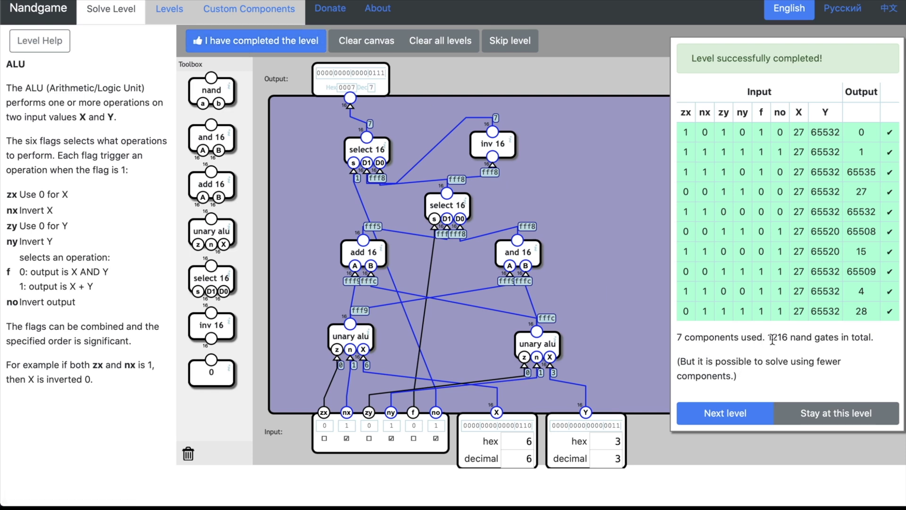
{"action": "left_click_drag", "start_coordinate": [768, 337], "coordinate": [872, 338]}
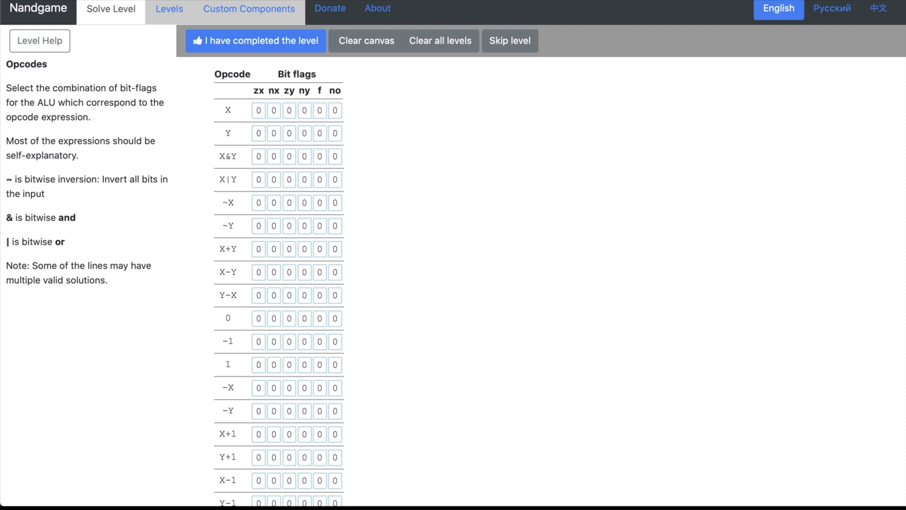
{"action": "scroll", "coordinate": [427, 312], "scroll_direction": "down", "scroll_amount": 1}
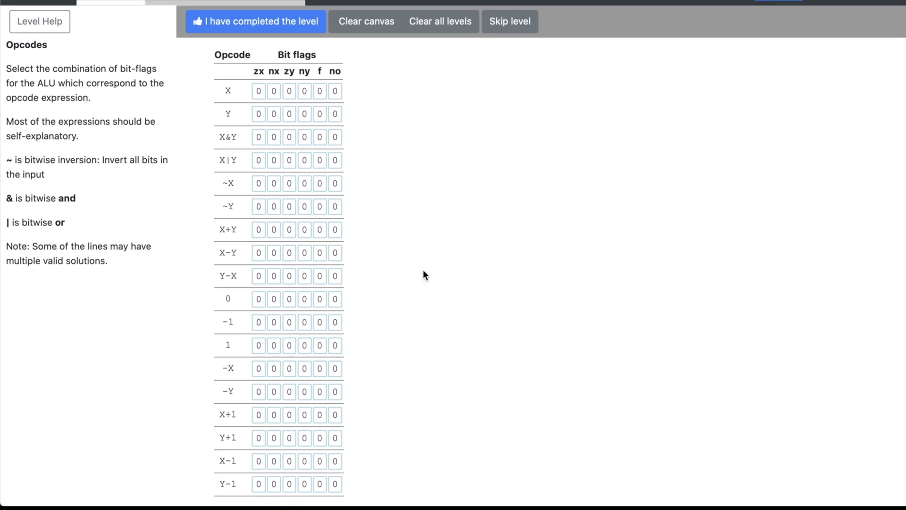
{"action": "scroll", "coordinate": [369, 315], "scroll_direction": "up", "scroll_amount": 1}
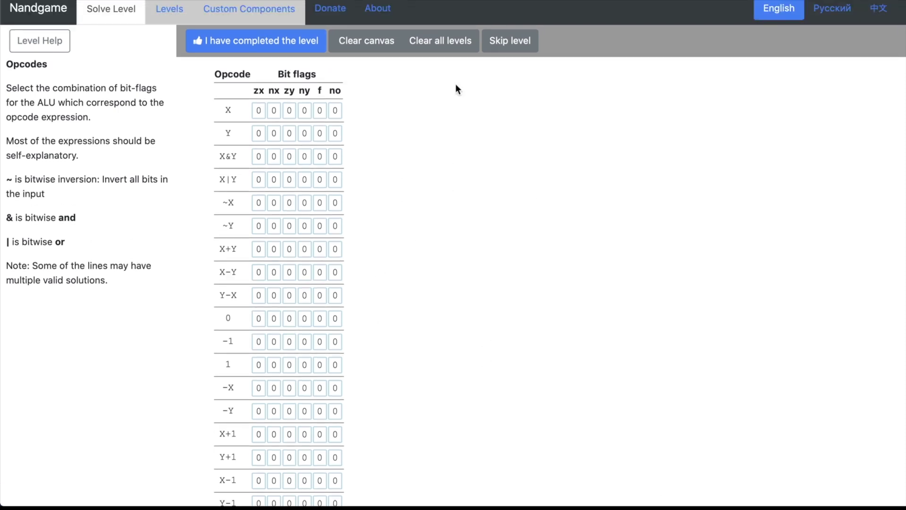
{"action": "scroll", "coordinate": [345, 260], "scroll_direction": "down", "scroll_amount": 1}
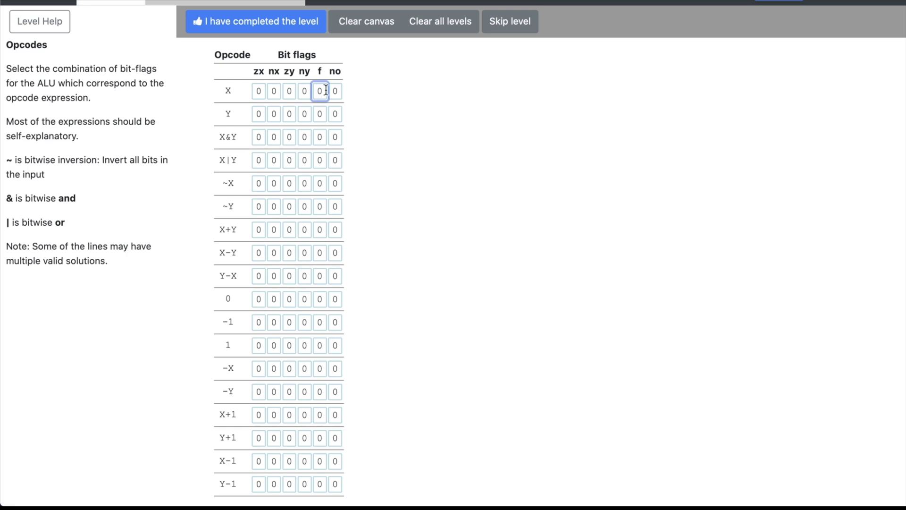
- Set the zy and f flags for the X opcode, check the answer, and dismiss the error
{"action": "left_click", "coordinate": [290, 90]}
{"action": "left_click", "coordinate": [320, 91]}
{"action": "left_click", "coordinate": [259, 23]}
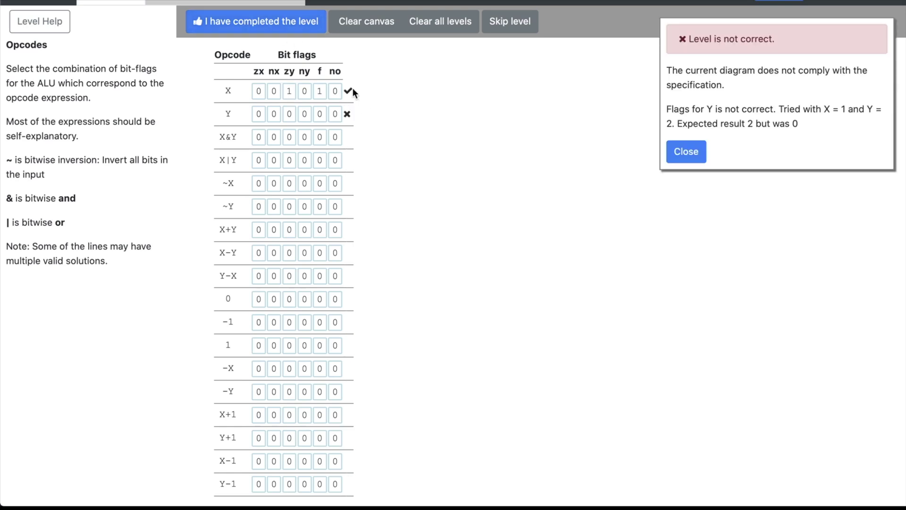
{"action": "left_click", "coordinate": [683, 151]}
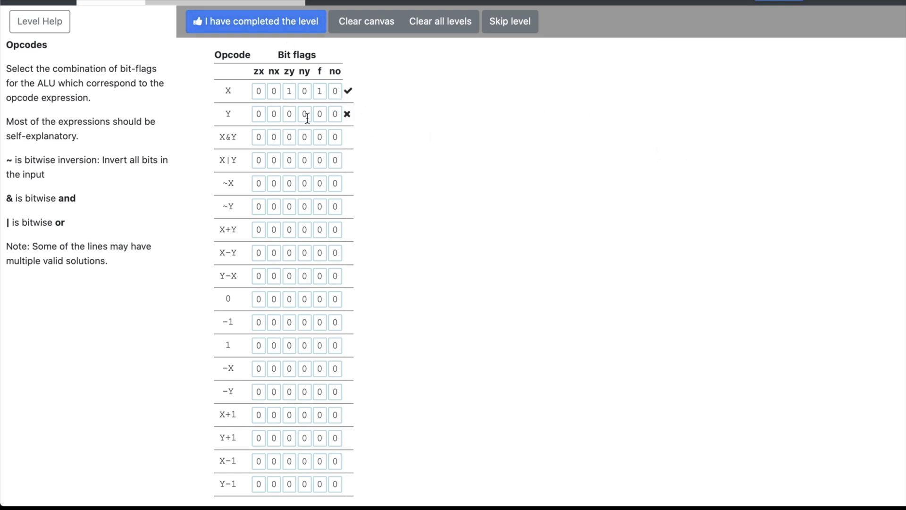
- Set the zx and f flags for the Y opcode, recheck the answers, and dismiss the error
{"action": "left_click", "coordinate": [259, 114]}
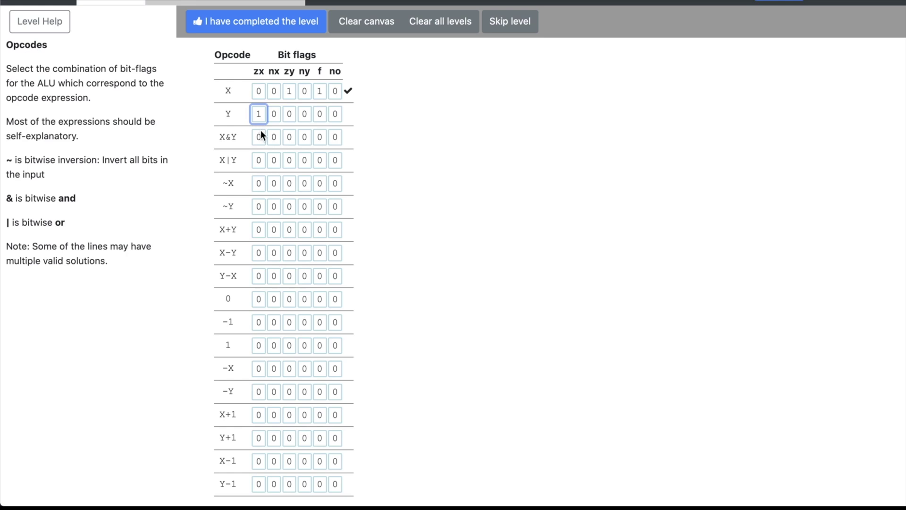
{"action": "left_click", "coordinate": [317, 112]}
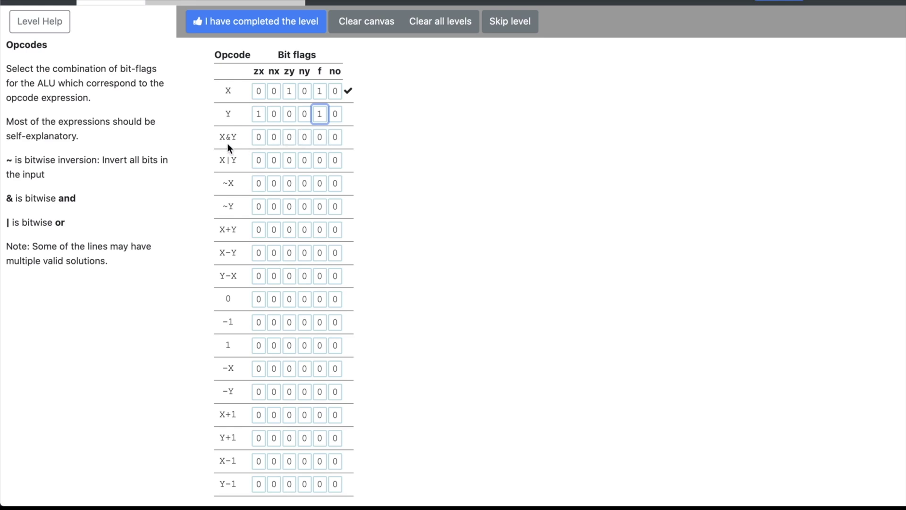
{"action": "left_click", "coordinate": [249, 26]}
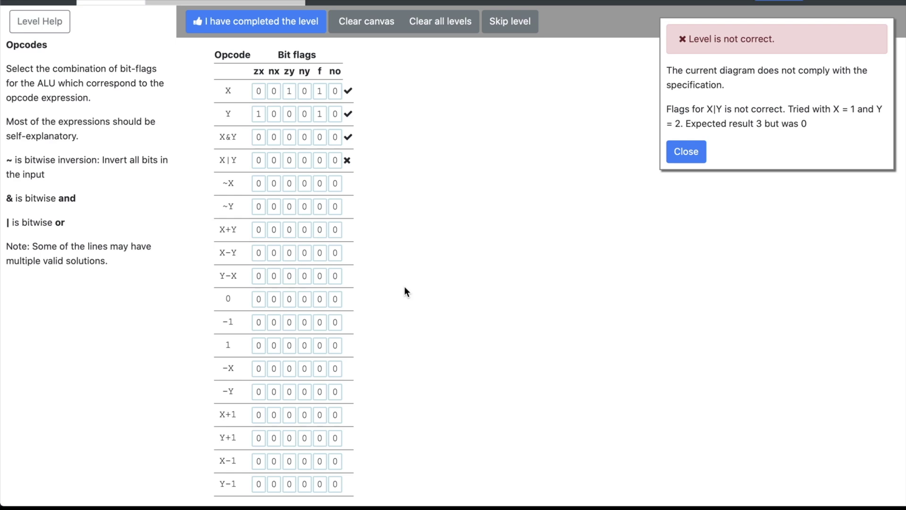
{"action": "scroll", "coordinate": [407, 270], "scroll_direction": "up", "scroll_amount": 1}
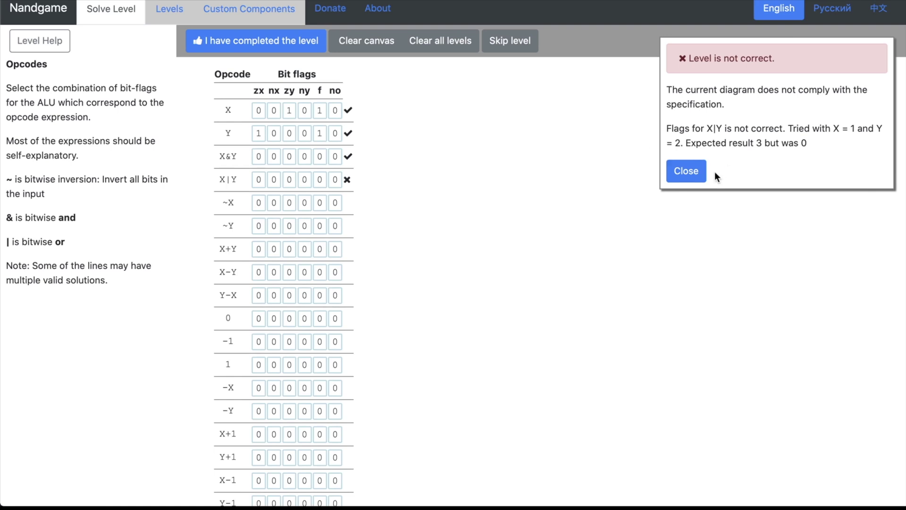
{"action": "left_click", "coordinate": [682, 171]}
{"action": "left_click", "coordinate": [169, 10]}
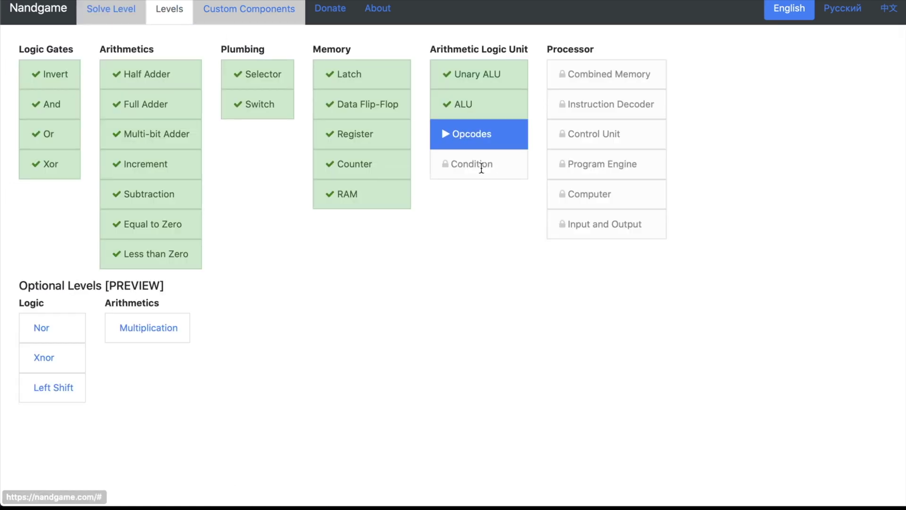